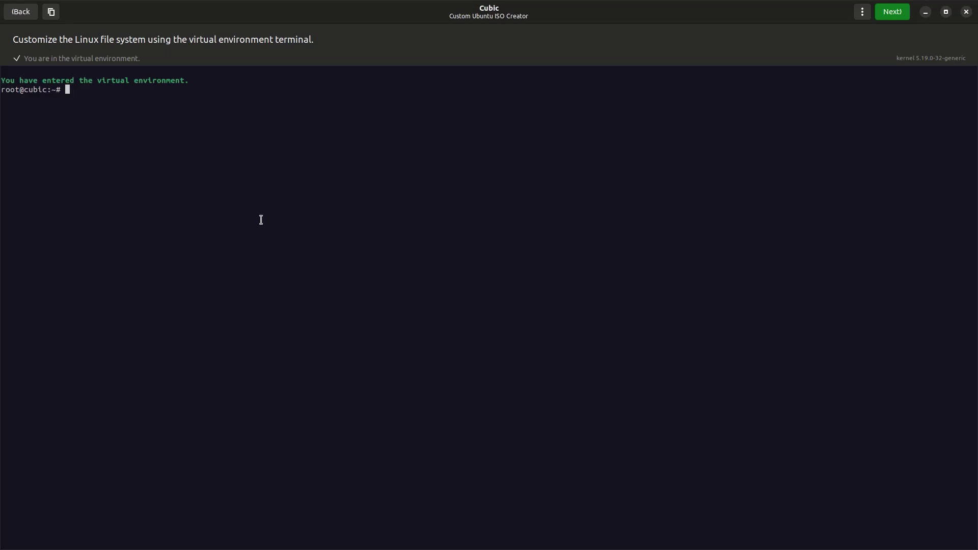
Try to install the playonlinux package with apt in the virtual environment
{"action": "type", "text": "sudo apt install playon"}
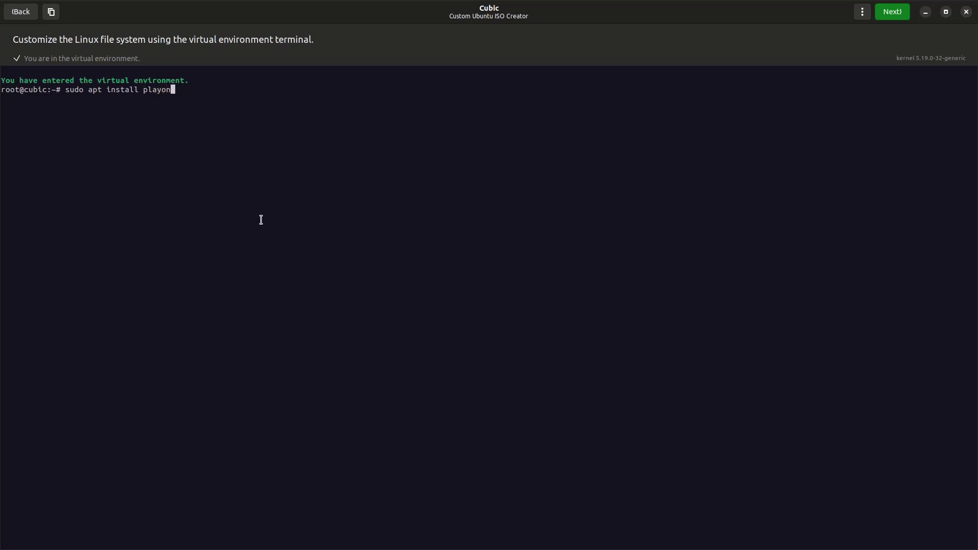
{"action": "type", "text": "linux"}
{"action": "key", "text": "Return"}
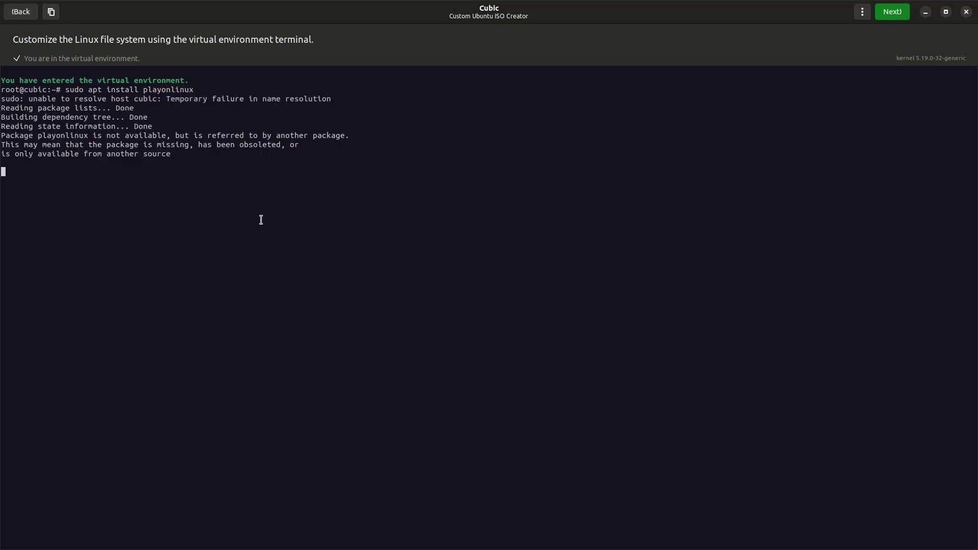
{"action": "left_click_drag", "start_coordinate": [114, 171], "coordinate": [179, 171]}
{"action": "left_click", "coordinate": [179, 172]}
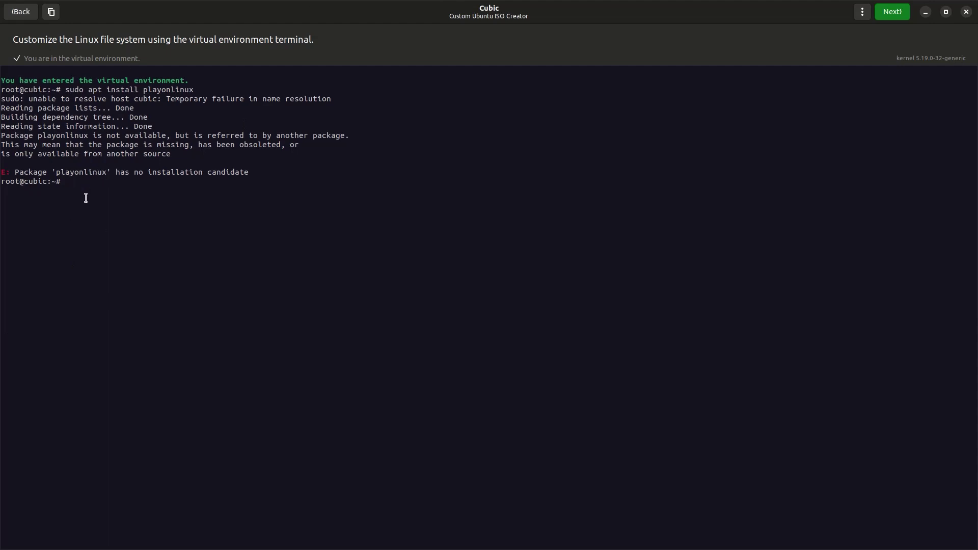
Run the apt installation of the wine package
{"action": "type", "text": "sudo apt install wine"}
{"action": "key", "text": "Return"}
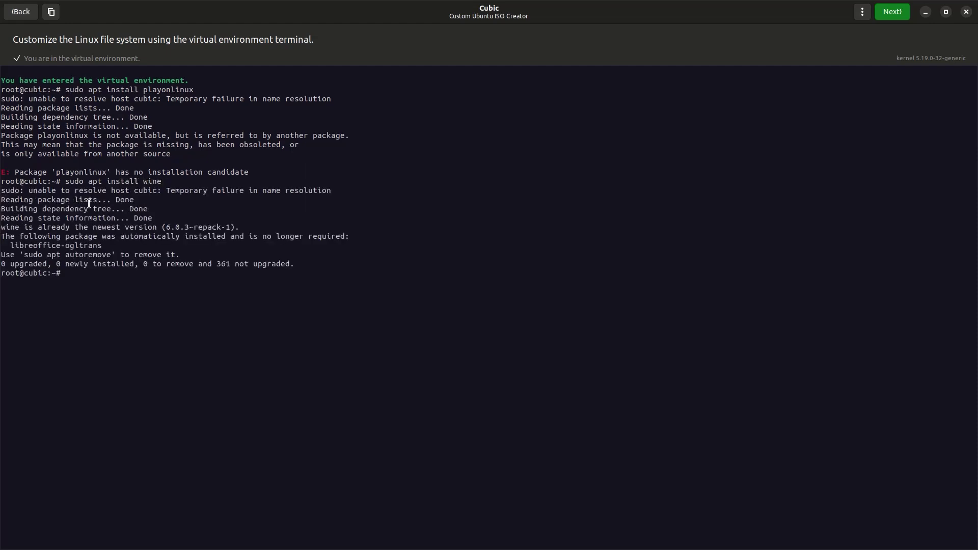
{"action": "left_click_drag", "start_coordinate": [88, 263], "coordinate": [234, 276]}
{"action": "mouse_move", "coordinate": [312, 260]}
{"action": "left_mouse_down"}
{"action": "mouse_move", "coordinate": [265, 274]}
{"action": "mouse_move", "coordinate": [247, 264]}
{"action": "mouse_move", "coordinate": [310, 264]}
{"action": "left_mouse_up"}
Install the gnome-tweaks package with apt
{"action": "left_click", "coordinate": [111, 271]}
{"action": "type", "text": "sudo apt install gnome-tweaks"}
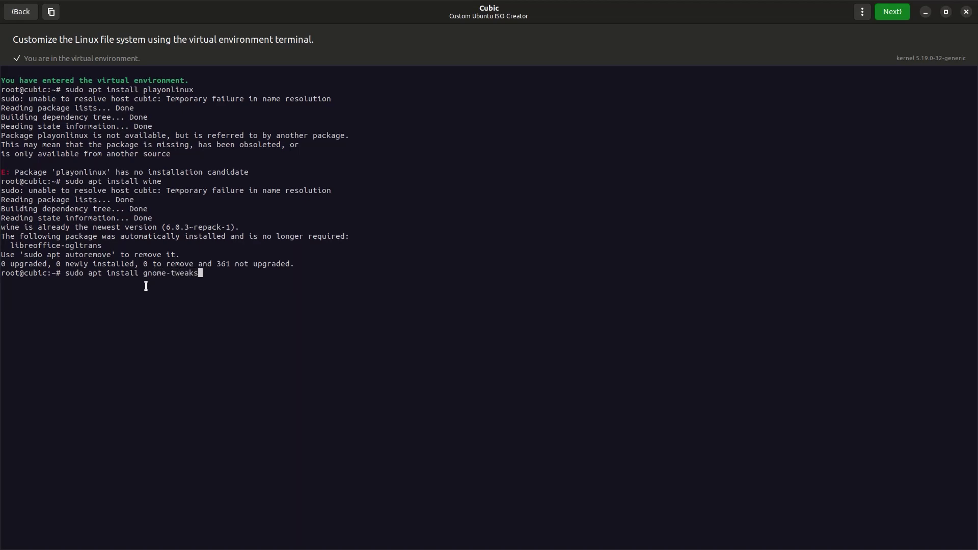
{"action": "key", "text": "Return"}
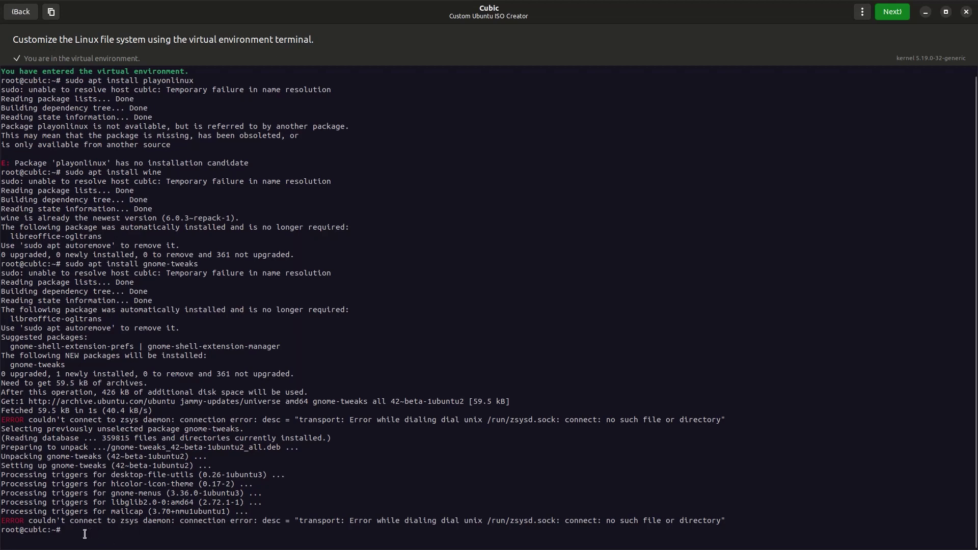
Install the dconf-editor package with apt
{"action": "type", "text": "sudo"}
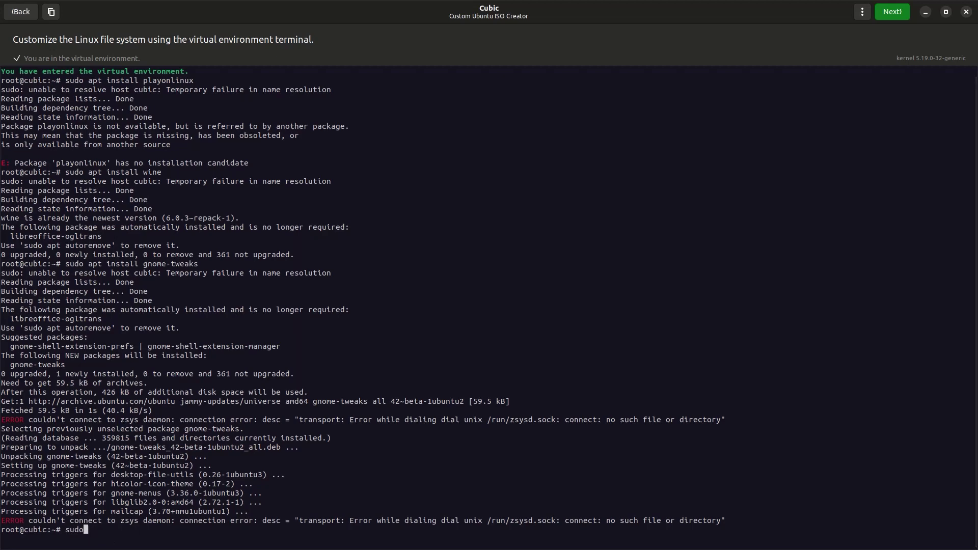
{"action": "type", "text": " apt "}
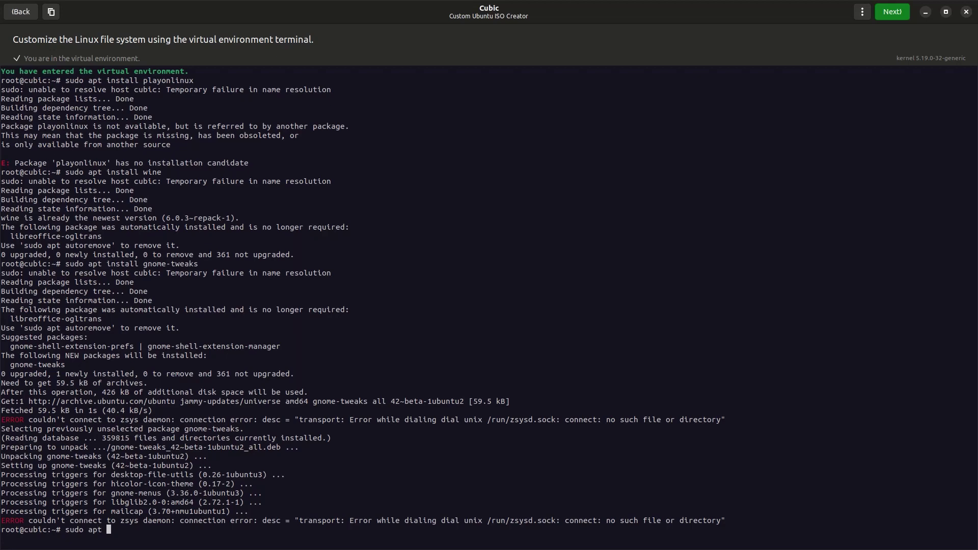
{"action": "type", "text": "install dconf-editor"}
{"action": "key", "text": "Return"}
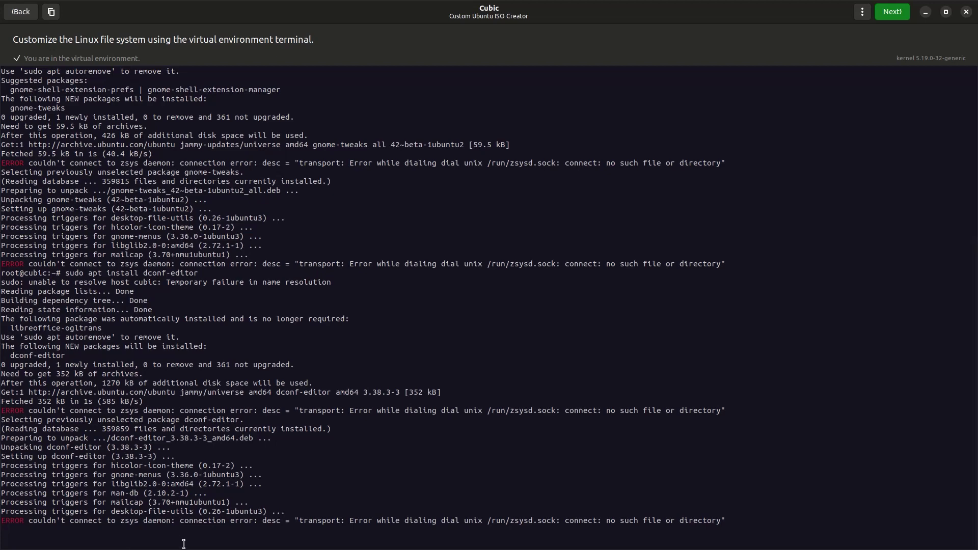
Try to launch dconf-editor from the virtual environment's command line
{"action": "type", "text": "dconf -editor"}
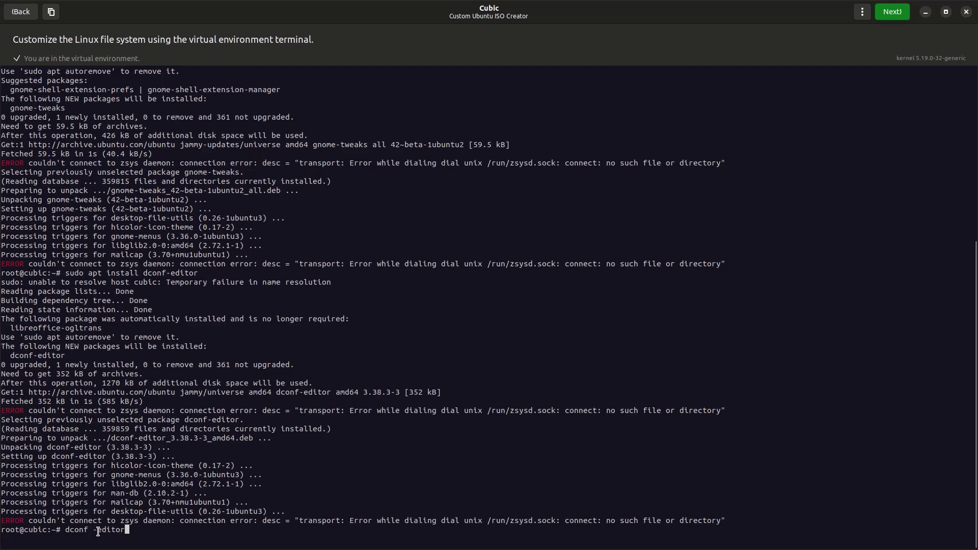
{"action": "key", "text": "Left"}
{"action": "key", "text": "Left"}
{"action": "key", "text": "Left"}
{"action": "key", "text": "Left"}
{"action": "key", "text": "Left"}
{"action": "key", "text": "Left"}
{"action": "key", "text": "Left"}
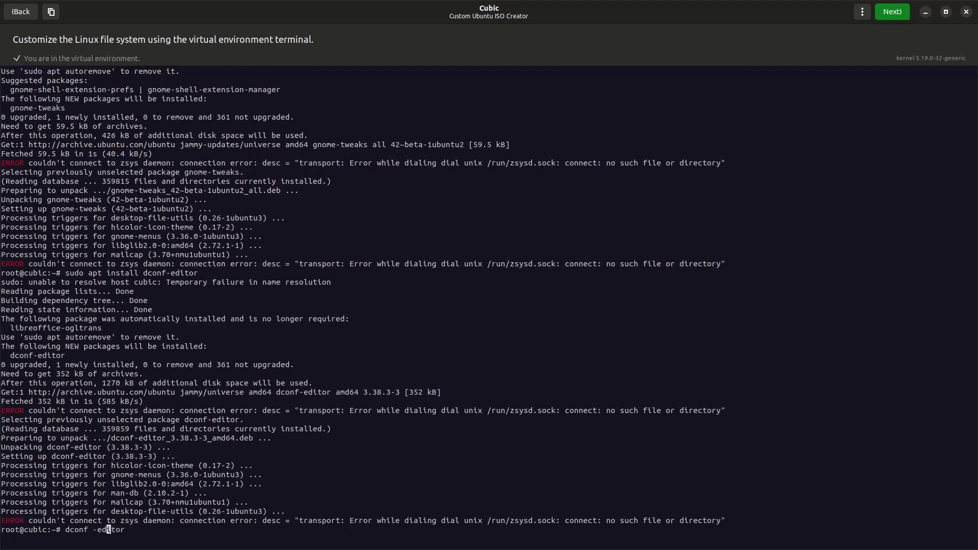
{"action": "key", "text": "BackSpace"}
{"action": "key", "text": "Return"}
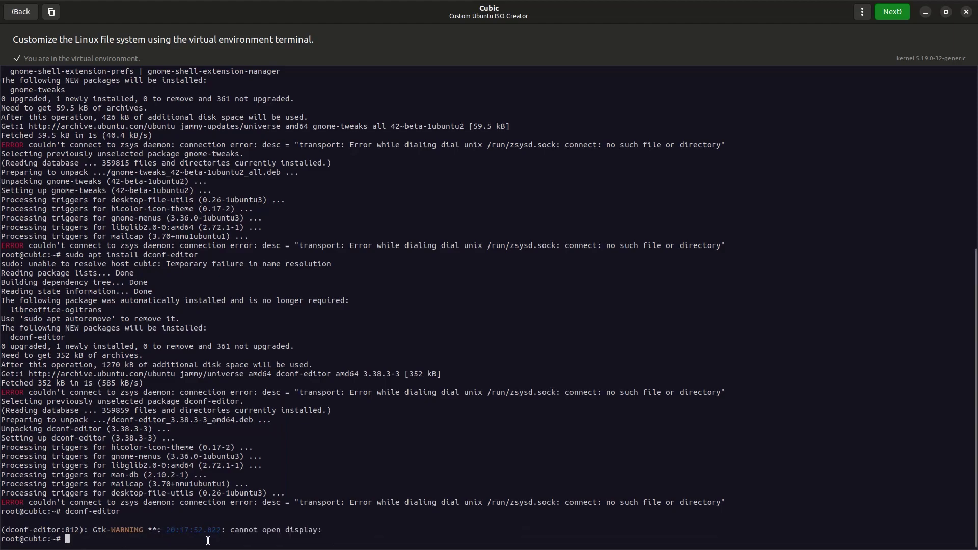
{"action": "scroll", "coordinate": [204, 535], "scroll_direction": "up", "scroll_amount": 7}
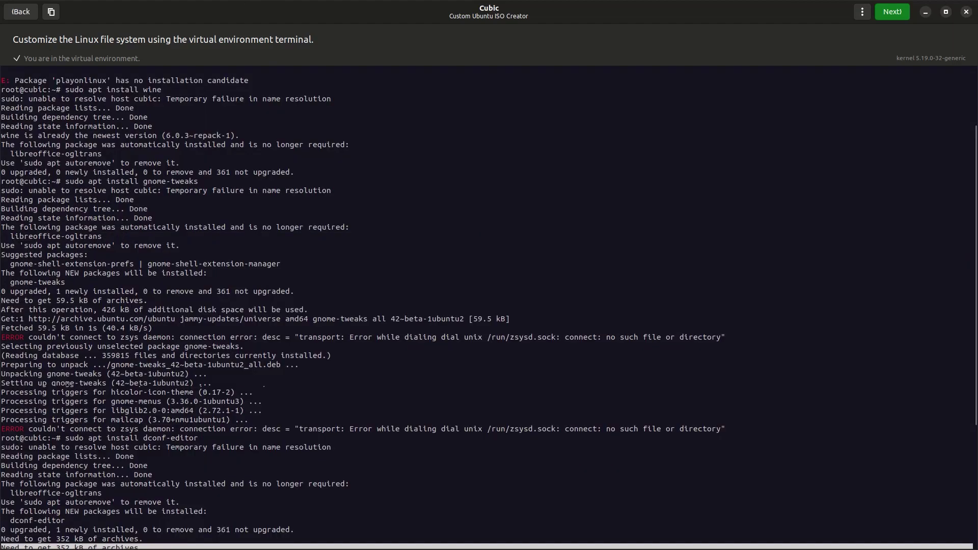
{"action": "scroll", "coordinate": [69, 384], "scroll_direction": "down", "scroll_amount": 7}
{"action": "left_click_drag", "start_coordinate": [139, 525], "coordinate": [102, 541]}
{"action": "left_click_drag", "start_coordinate": [169, 530], "coordinate": [51, 540]}
{"action": "left_click", "coordinate": [70, 539]}
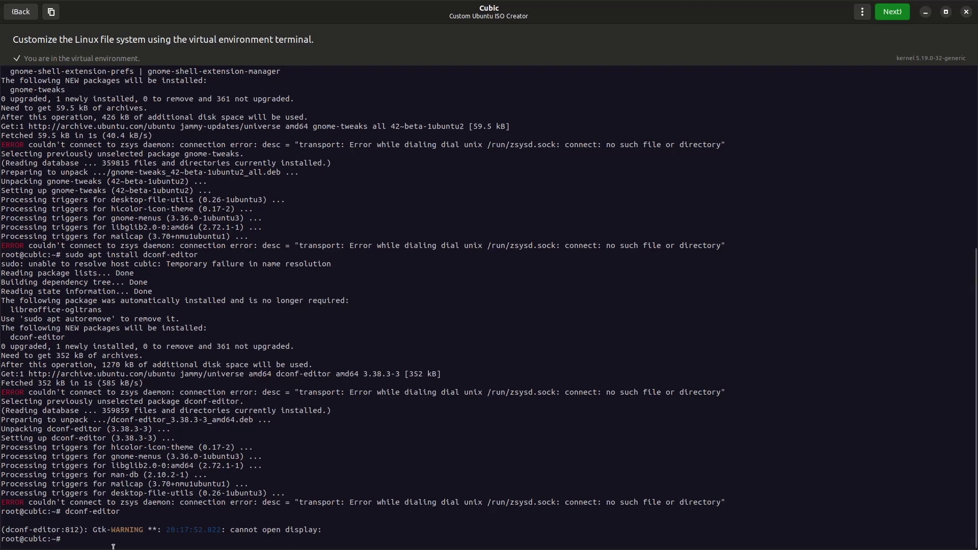
{"action": "left_click_drag", "start_coordinate": [124, 541], "coordinate": [125, 402]}
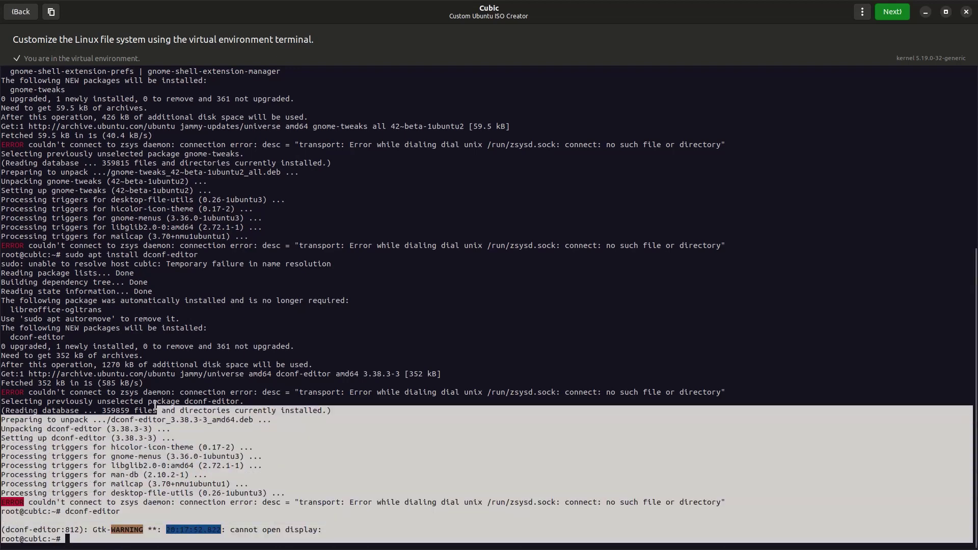
{"action": "left_click", "coordinate": [125, 403]}
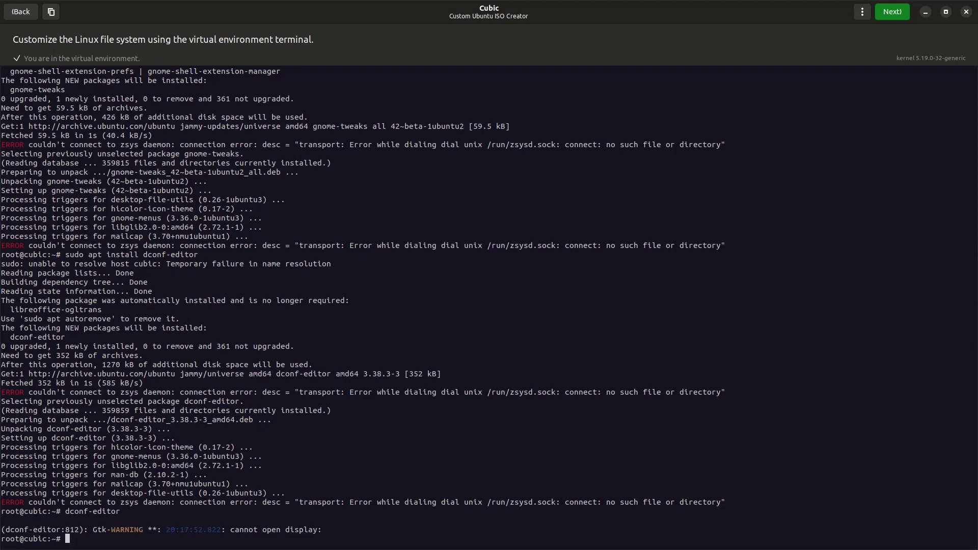
{"action": "left_click_drag", "start_coordinate": [98, 492], "coordinate": [98, 545]}
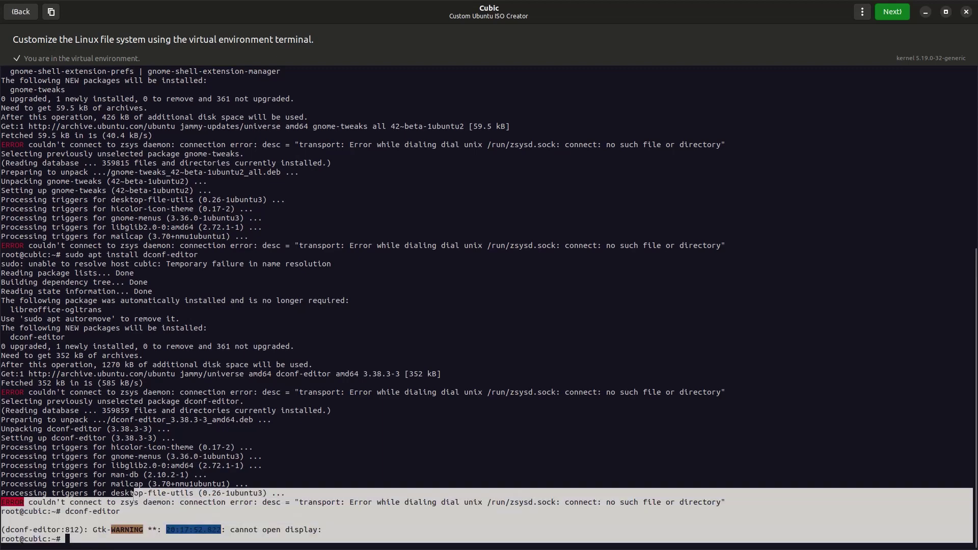
{"action": "left_click", "coordinate": [98, 544]}
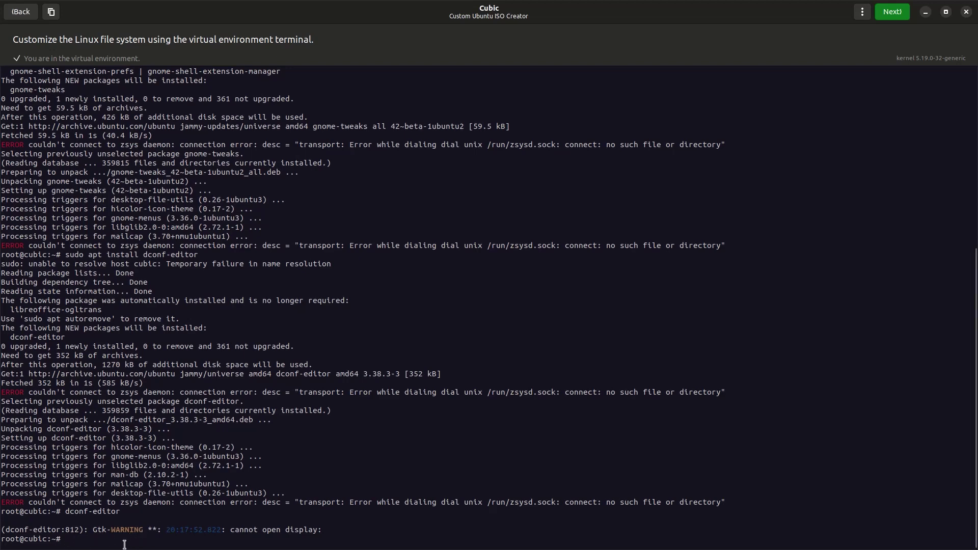
Change to the /usr/bin directory and list its contents
{"action": "type", "text": "cd "}
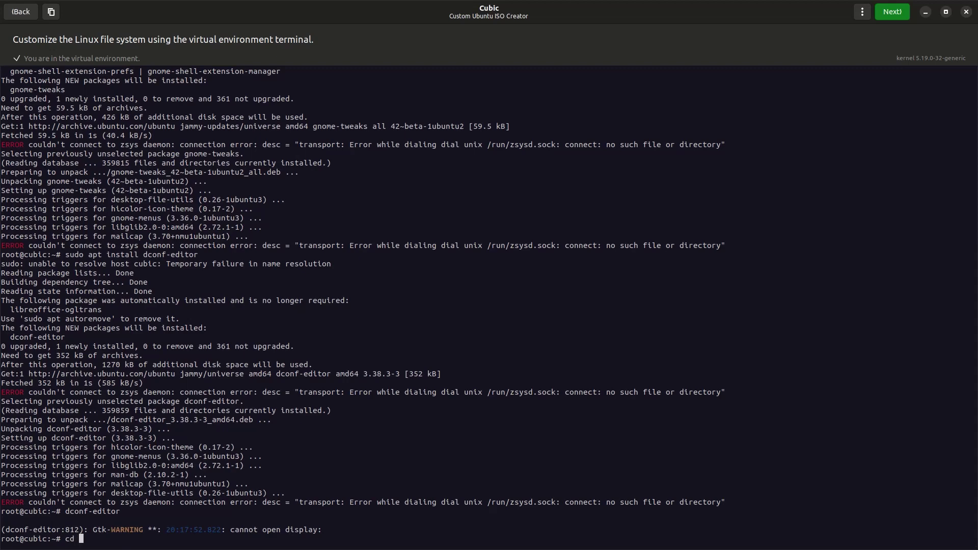
{"action": "type", "text": "/usr/bin"}
{"action": "key", "text": "Return"}
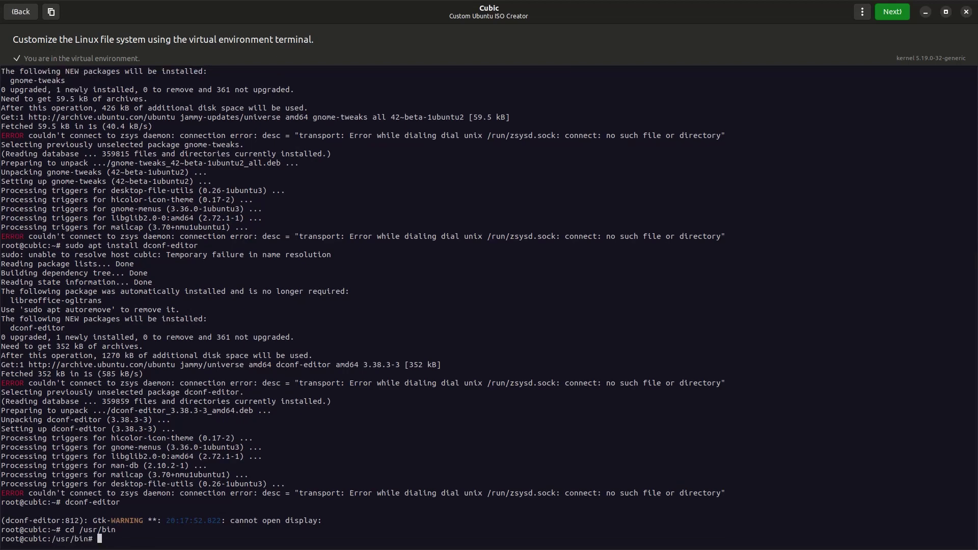
{"action": "type", "text": "ls"}
{"action": "key", "text": "Return"}
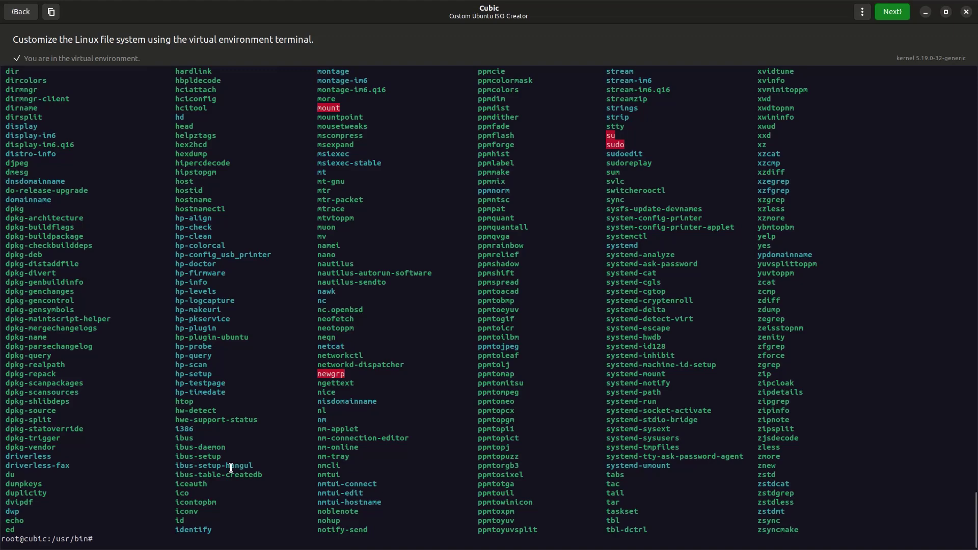
Look for the neofetch script in the /usr/bin listing and open it in nano
{"action": "scroll", "coordinate": [432, 373], "scroll_direction": "up", "scroll_amount": 10}
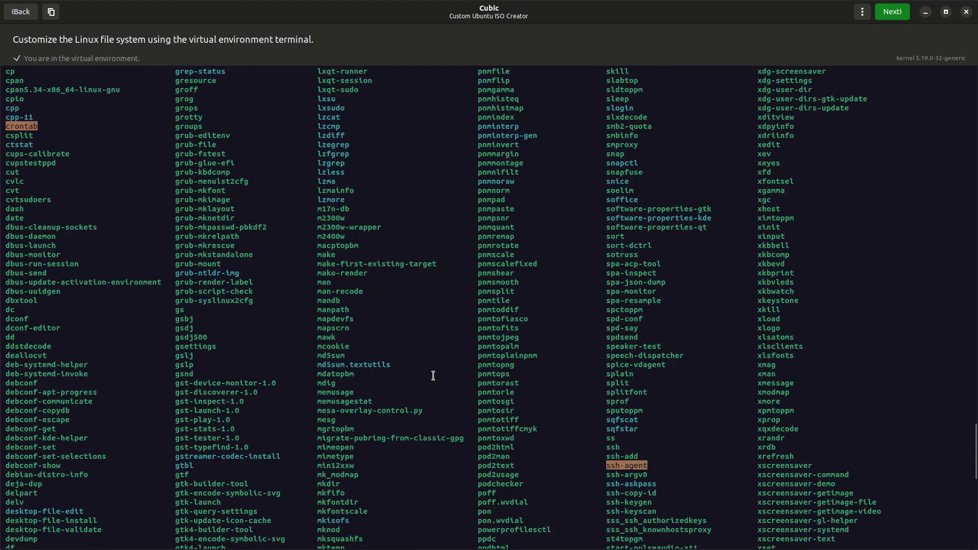
{"action": "scroll", "coordinate": [435, 376], "scroll_direction": "up", "scroll_amount": 2}
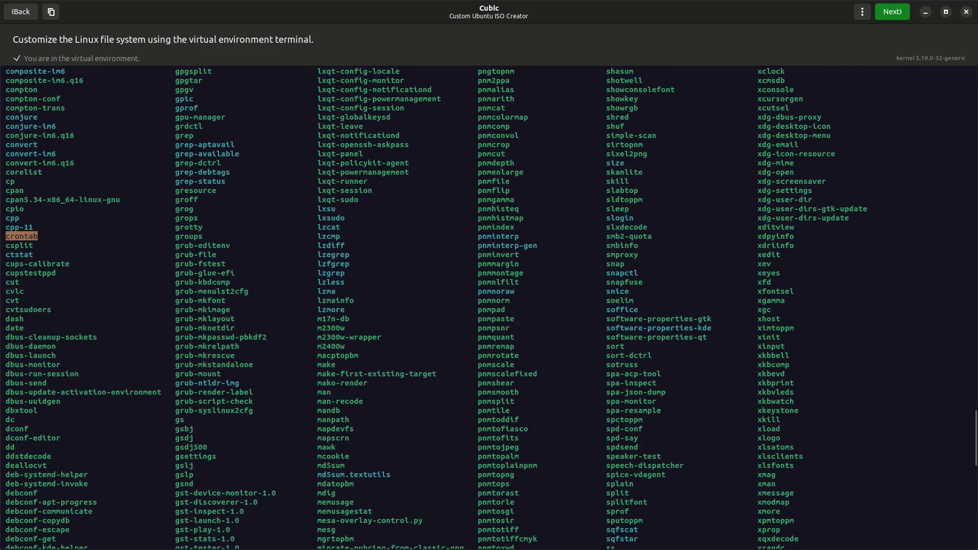
{"action": "scroll", "coordinate": [325, 504], "scroll_direction": "down", "scroll_amount": 10}
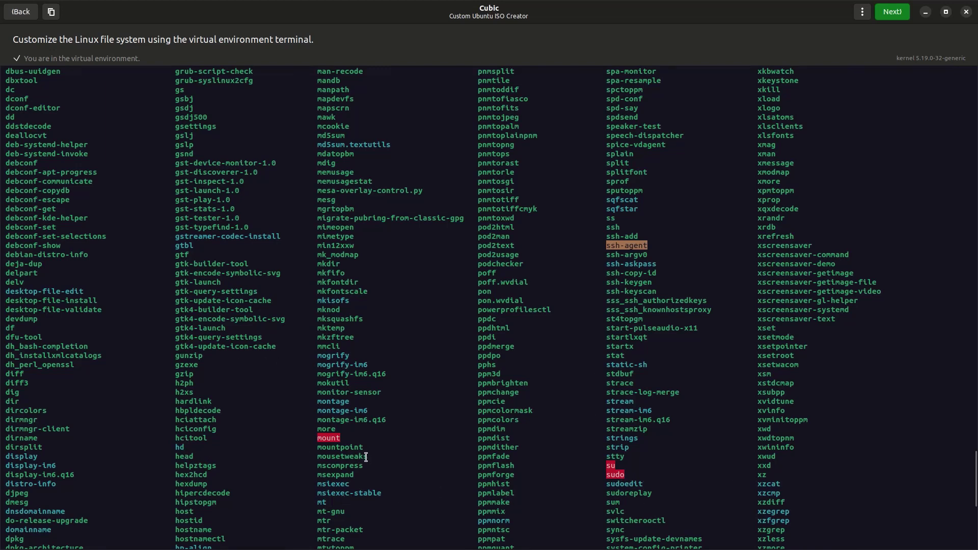
{"action": "scroll", "coordinate": [368, 456], "scroll_direction": "down", "scroll_amount": 2}
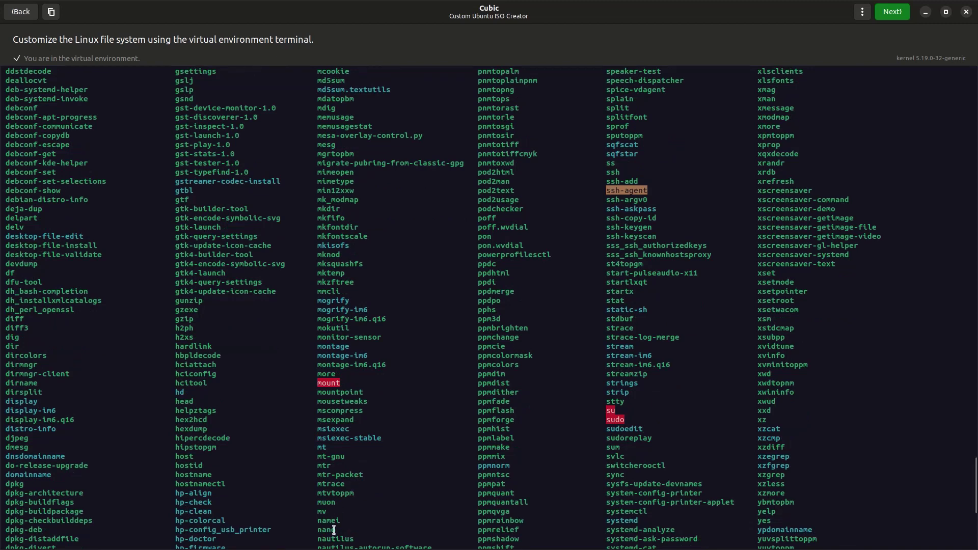
{"action": "scroll", "coordinate": [334, 530], "scroll_direction": "down", "scroll_amount": 2}
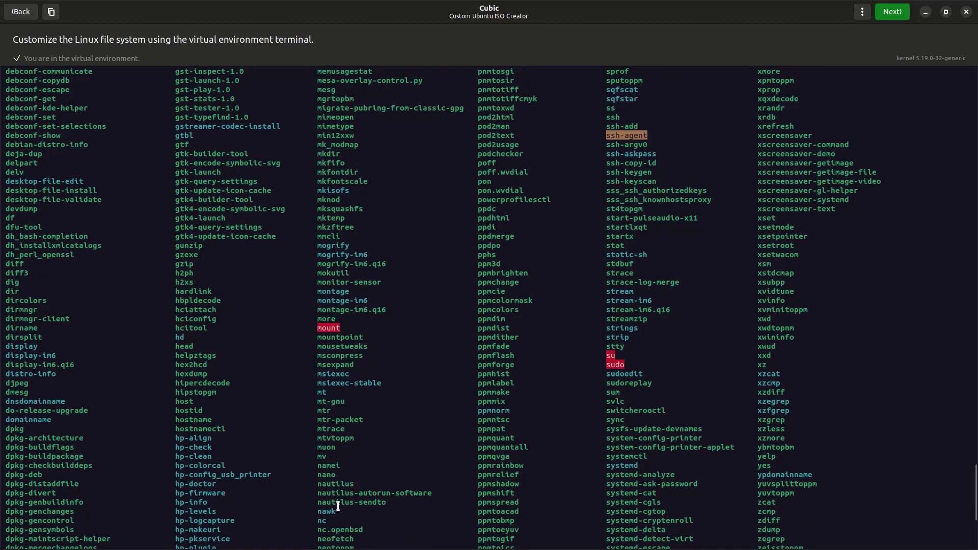
{"action": "scroll", "coordinate": [341, 509], "scroll_direction": "down", "scroll_amount": 2}
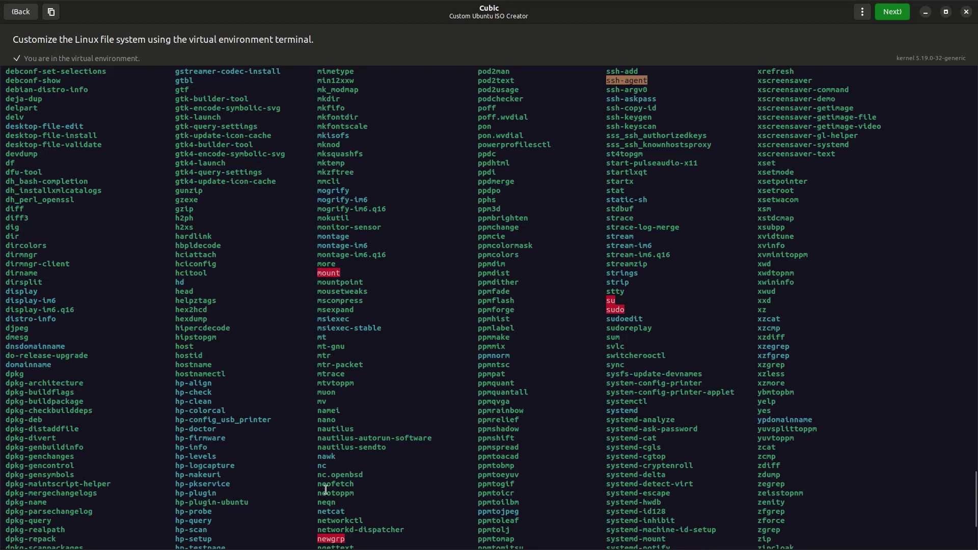
{"action": "scroll", "coordinate": [356, 484], "scroll_direction": "down", "scroll_amount": 6}
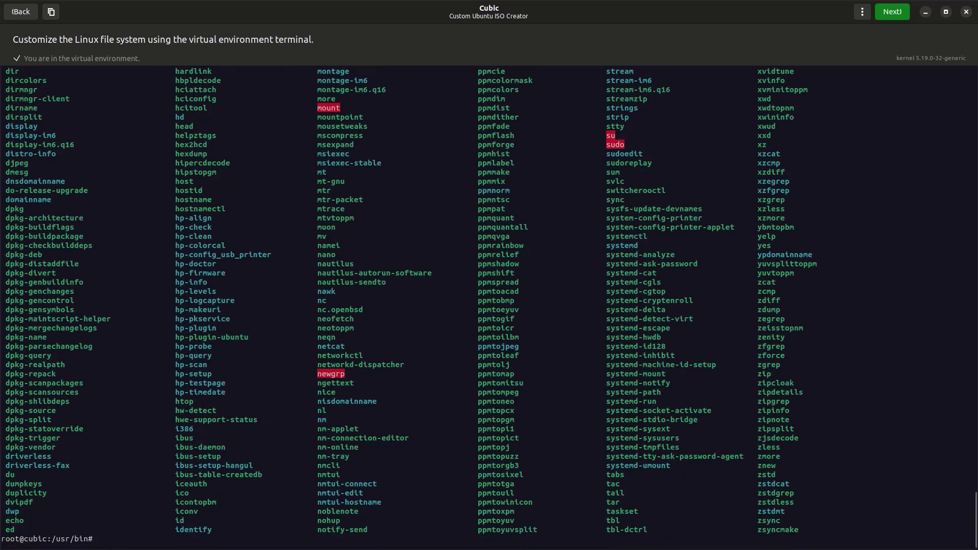
{"action": "type", "text": "nano neofetch"}
{"action": "key", "text": "Return"}
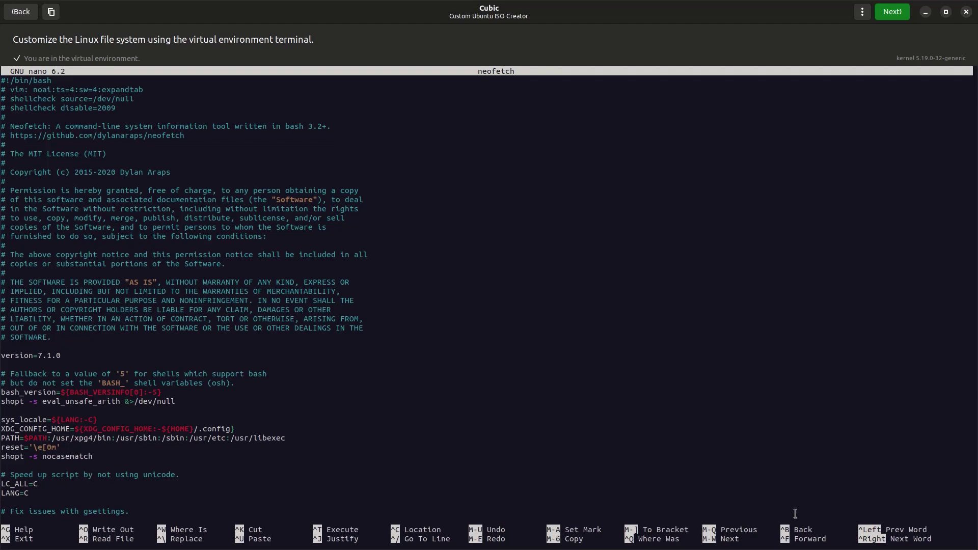
Comment out the "Terminal Font" info line in the print_info function of the neofetch script
{"action": "scroll", "coordinate": [698, 214], "scroll_direction": "down", "scroll_amount": 20}
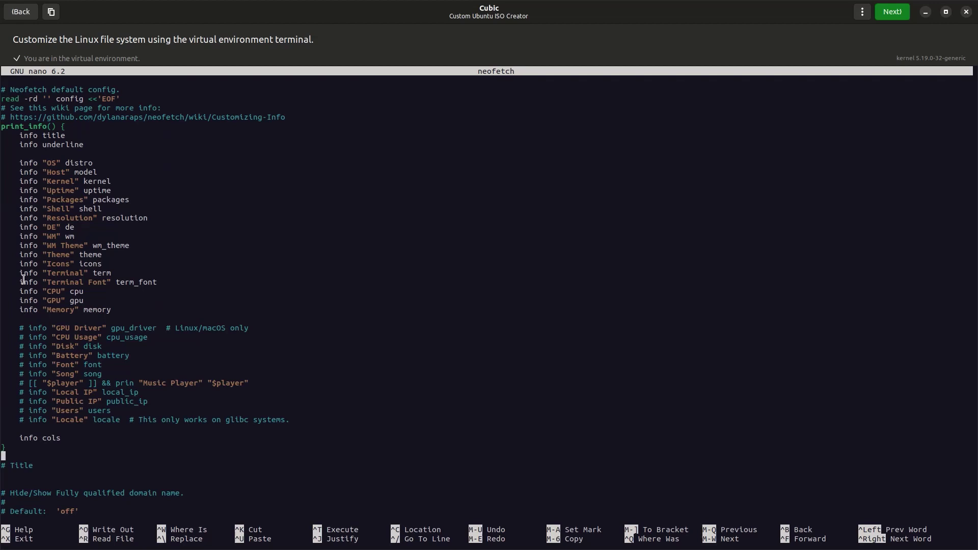
{"action": "key", "text": "Up"}
{"action": "key", "text": "Up"}
{"action": "key", "text": "Up"}
{"action": "key", "text": "Up"}
{"action": "key", "text": "Up"}
{"action": "key", "text": "Up"}
{"action": "key", "text": "Up"}
{"action": "key", "text": "Up"}
{"action": "key", "text": "Up"}
{"action": "key", "text": "Up"}
{"action": "key", "text": "Up"}
{"action": "key", "text": "Up"}
{"action": "key", "text": "Up"}
{"action": "key", "text": "Up"}
{"action": "key", "text": "Up"}
{"action": "key", "text": "Up"}
{"action": "key", "text": "Up"}
{"action": "key", "text": "Up"}
{"action": "key", "text": "Up"}
{"action": "key", "text": "Up"}
{"action": "key", "text": "Right"}
{"action": "key", "text": "Right"}
{"action": "key", "text": "Down"}
{"action": "key", "text": "Right"}
{"action": "type", "text": "#"}
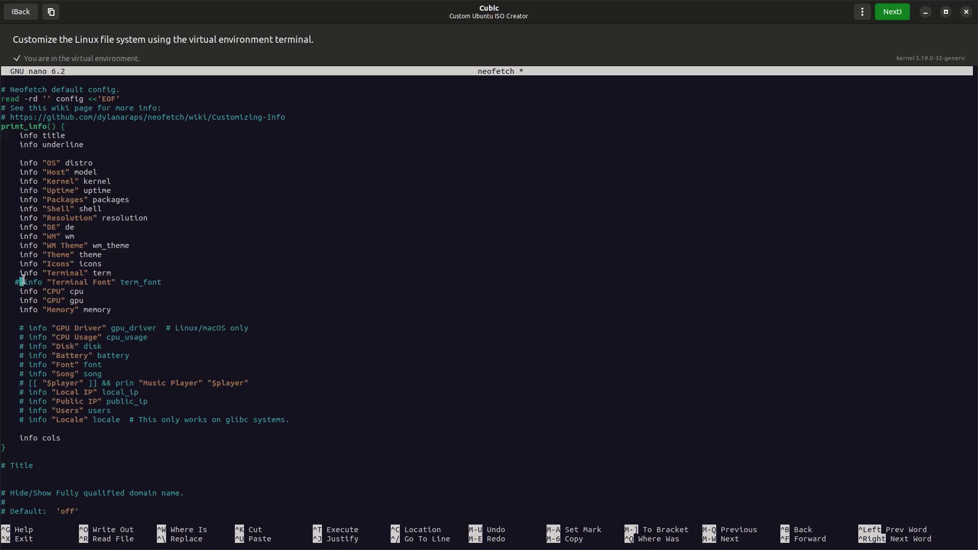
Uncomment the "GPU Driver" info line in the print_info function
{"action": "key", "text": "Down"}
{"action": "key", "text": "Down"}
{"action": "key", "text": "Down"}
{"action": "key", "text": "Delete"}
{"action": "key", "text": "Delete"}
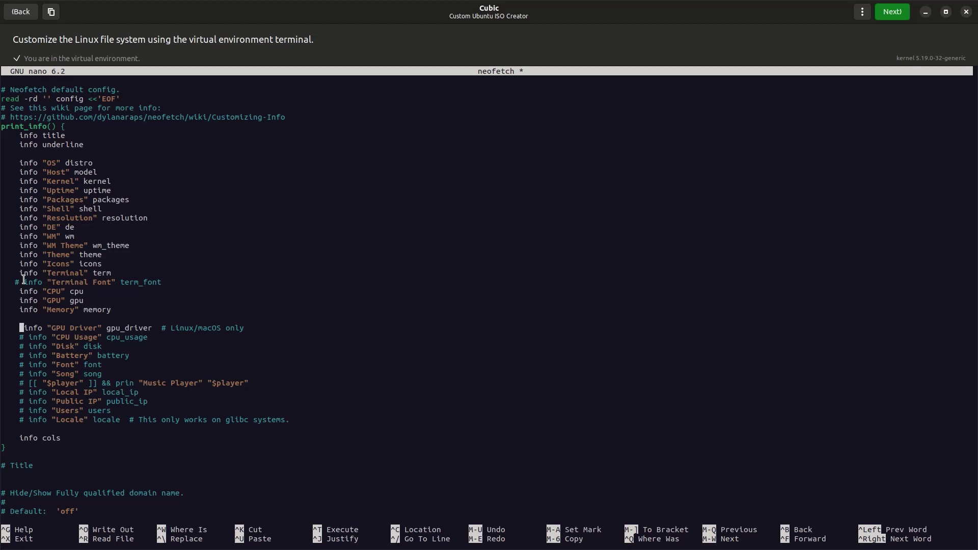
Uncomment the "Disk" and "Battery" info lines in the print_info function
{"action": "key", "text": "Down"}
{"action": "key", "text": "Down"}
{"action": "key", "text": "Down"}
{"action": "key", "text": "Right"}
{"action": "key", "text": "Up"}
{"action": "key", "text": "BackSpace"}
{"action": "key", "text": "Delete"}
{"action": "key", "text": "Down"}
{"action": "key", "text": "BackSpace"}
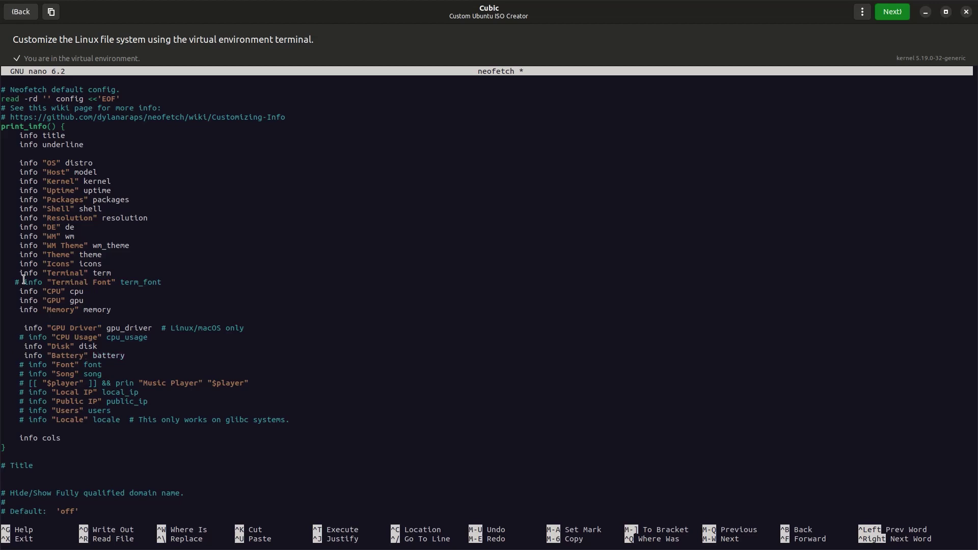
Uncomment the "Users" info line in the print_info function
{"action": "key", "text": "Left"}
{"action": "key", "text": "Left"}
{"action": "key", "text": "Left"}
{"action": "key", "text": "Left"}
{"action": "key", "text": "Down"}
{"action": "key", "text": "Down"}
{"action": "key", "text": "Down"}
{"action": "key", "text": "Down"}
{"action": "key", "text": "Right"}
{"action": "key", "text": "Right"}
{"action": "key", "text": "Right"}
{"action": "key", "text": "Down"}
{"action": "key", "text": "Down"}
{"action": "key", "text": "Right"}
{"action": "key", "text": "Right"}
{"action": "key", "text": "BackSpace"}
Comment out the "Shell" info line in the print_info function of the neofetch script
{"action": "scroll", "coordinate": [154, 269], "scroll_direction": "down", "scroll_amount": 3}
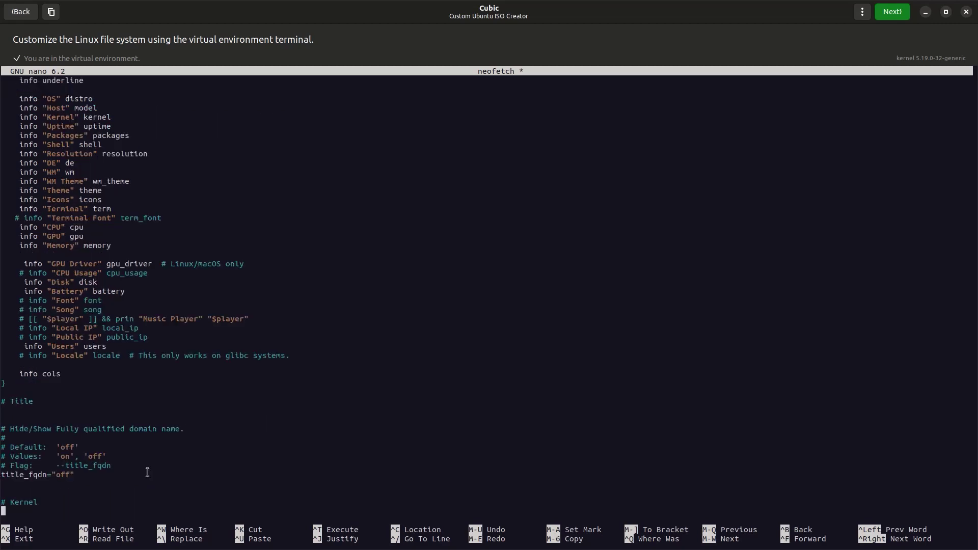
{"action": "scroll", "coordinate": [50, 427], "scroll_direction": "down", "scroll_amount": 2}
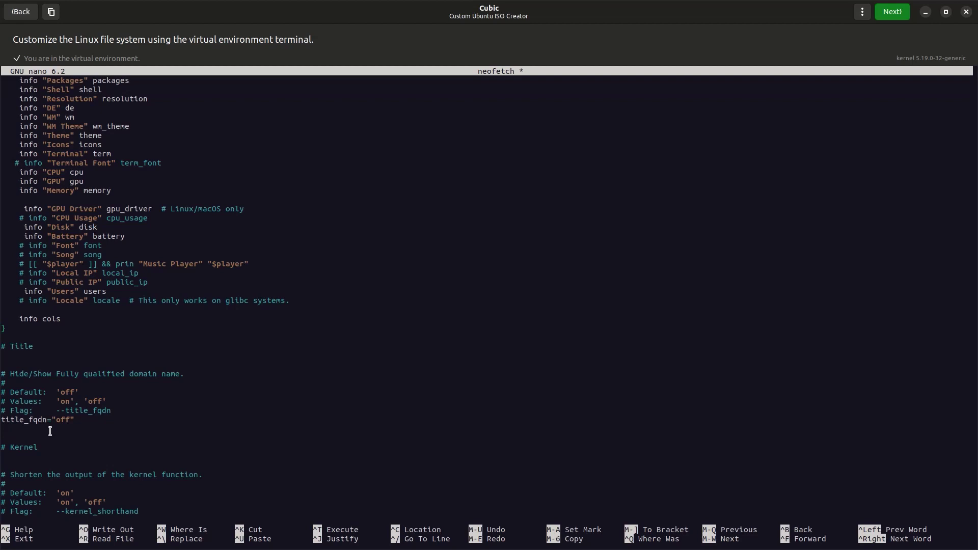
{"action": "scroll", "coordinate": [114, 224], "scroll_direction": "up", "scroll_amount": 5}
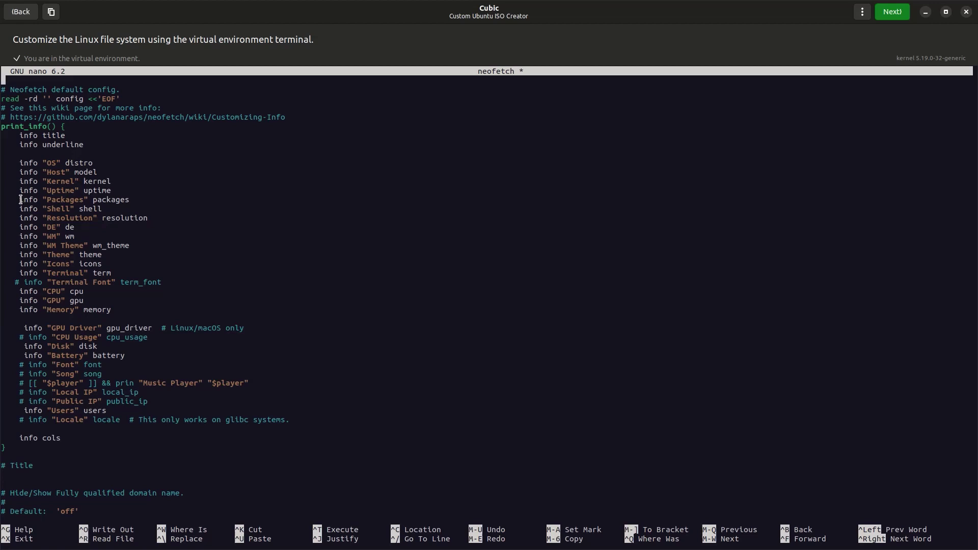
{"action": "key", "text": "Down"}
{"action": "key", "text": "Right"}
{"action": "key", "text": "Right"}
{"action": "key", "text": "Right"}
{"action": "key", "text": "Down"}
{"action": "key", "text": "Down"}
{"action": "key", "text": "Down"}
{"action": "key", "text": "Down"}
{"action": "key", "text": "Down"}
{"action": "key", "text": "Down"}
{"action": "key", "text": "Down"}
{"action": "key", "text": "Down"}
{"action": "key", "text": "Down"}
{"action": "key", "text": "Right"}
{"action": "key", "text": "Down"}
{"action": "key", "text": "Down"}
{"action": "key", "text": "Down"}
{"action": "key", "text": "Down"}
{"action": "key", "text": "Down"}
{"action": "key", "text": "Left"}
{"action": "key", "text": "Down"}
{"action": "key", "text": "Up"}
{"action": "key", "text": "Up"}
{"action": "type", "text": "#"}
Comment out the "DE" info line in the print_info function
{"action": "key", "text": "Down"}
{"action": "key", "text": "Down"}
{"action": "key", "text": "Down"}
{"action": "key", "text": "Left"}
{"action": "type", "text": "#"}
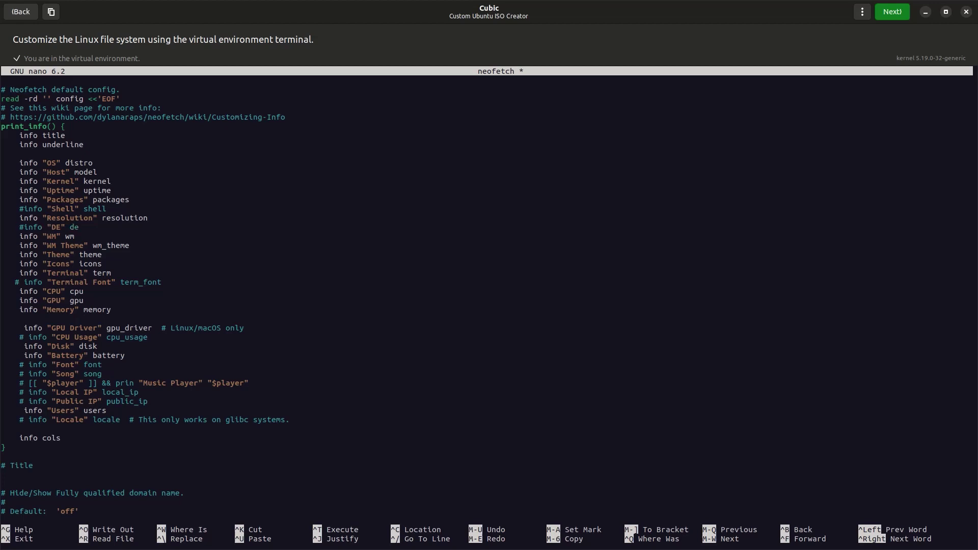
Comment out the "WM" and "WM Theme" info lines in the print_info function
{"action": "key", "text": "Left"}
{"action": "type", "text": "#"}
{"action": "key", "text": "Down"}
{"action": "type", "text": "#"}
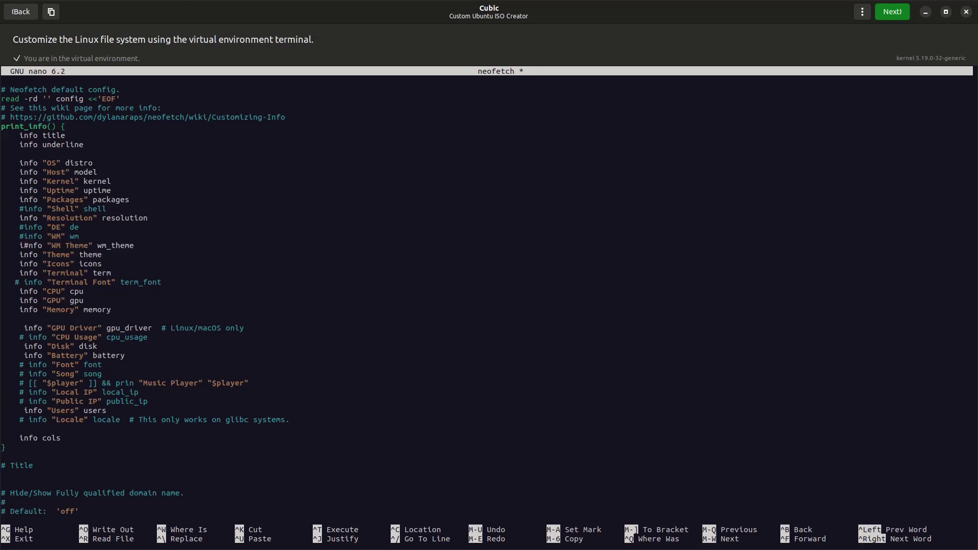
{"action": "key", "text": "BackSpace"}
{"action": "key", "text": "Left"}
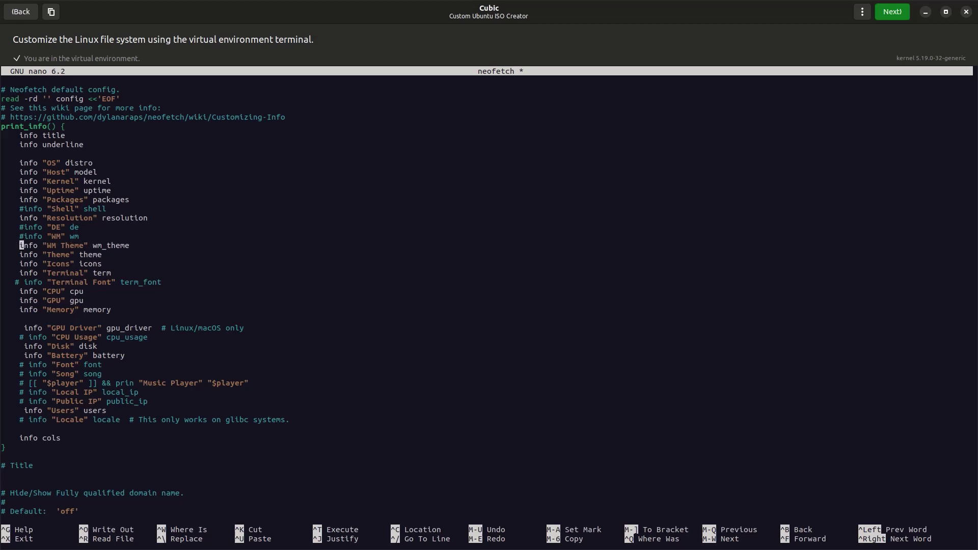
{"action": "type", "text": "#"}
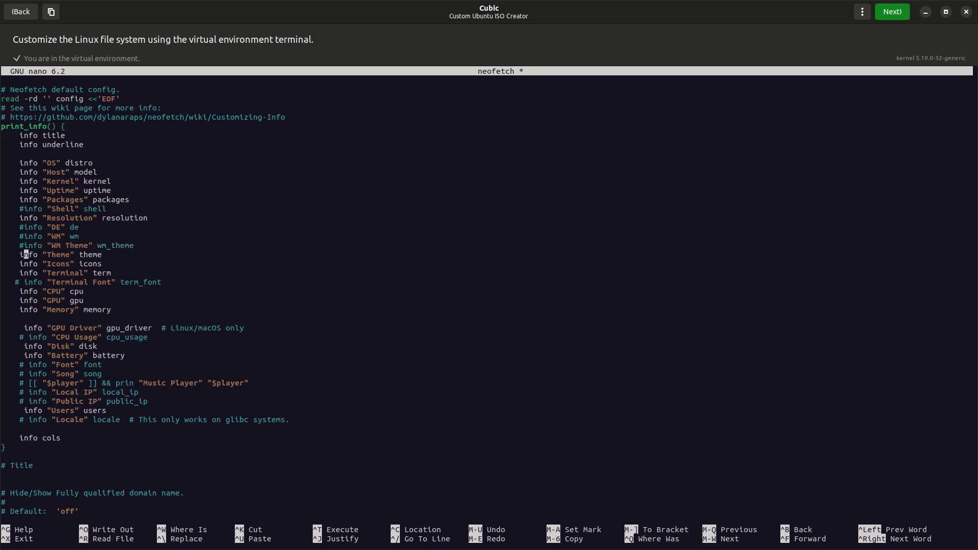
Comment out the "Theme" and "Icons" info lines in the print_info function
{"action": "key", "text": "Left"}
{"action": "type", "text": "#"}
{"action": "key", "text": "Left"}
{"action": "type", "text": "#"}
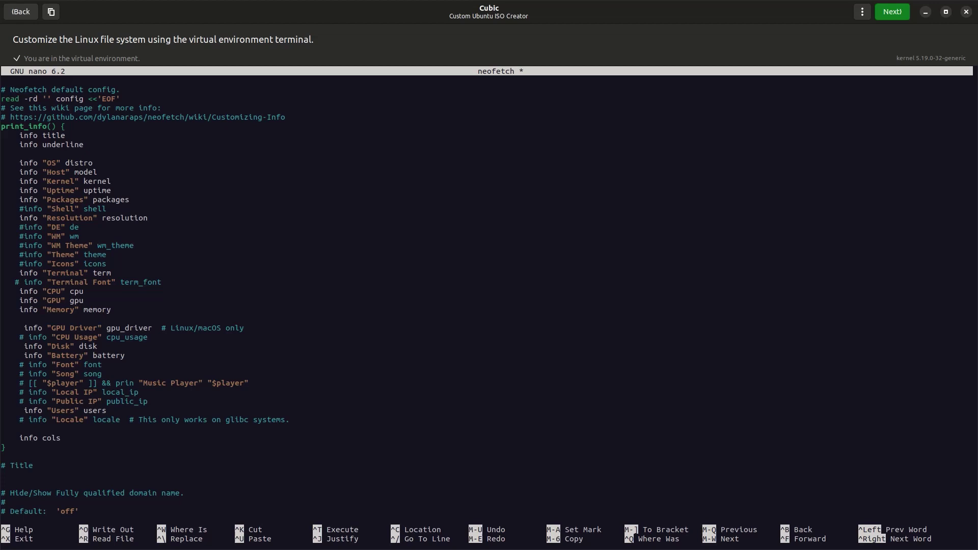
Review the default settings below the print_info function, covering the distro, uptime, memory, packages, shell and CPU options
{"action": "key", "text": "Down"}
{"action": "key", "text": "Down"}
{"action": "key", "text": "Down"}
{"action": "key", "text": "Down"}
{"action": "key", "text": "Down"}
{"action": "key", "text": "Down"}
{"action": "key", "text": "Down"}
{"action": "key", "text": "Down"}
{"action": "key", "text": "Down"}
{"action": "key", "text": "Down"}
{"action": "key", "text": "Down"}
{"action": "key", "text": "Down"}
{"action": "scroll", "coordinate": [408, 435], "scroll_direction": "down", "scroll_amount": 18}
{"action": "scroll", "coordinate": [370, 441], "scroll_direction": "down", "scroll_amount": 10}
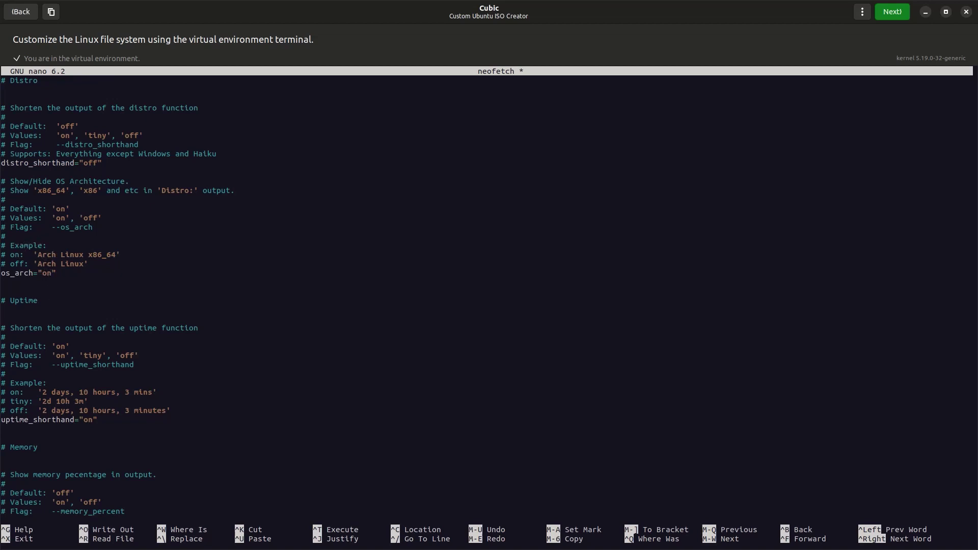
{"action": "key", "text": "Down"}
{"action": "key", "text": "Down"}
{"action": "key", "text": "Down"}
{"action": "key", "text": "Down"}
{"action": "key", "text": "Down"}
{"action": "key", "text": "Down"}
{"action": "key", "text": "Down"}
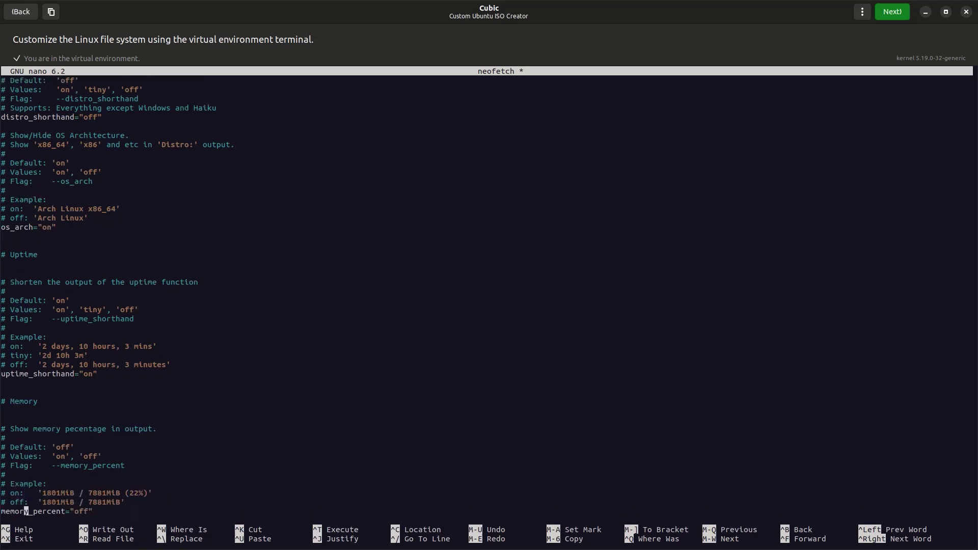
{"action": "key", "text": "Down"}
{"action": "key", "text": "Down"}
{"action": "key", "text": "Up"}
{"action": "key", "text": "Up"}
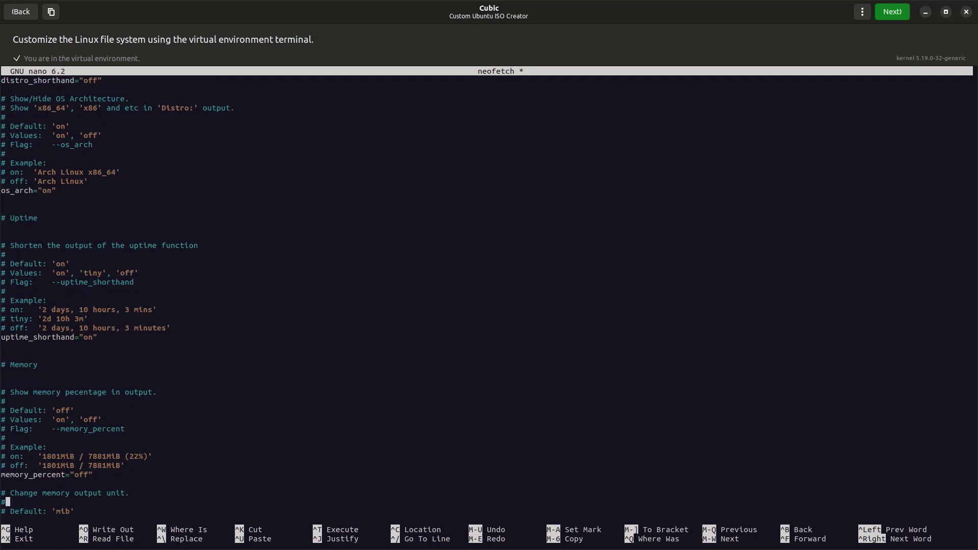
{"action": "key", "text": "Down"}
{"action": "key", "text": "Down"}
{"action": "key", "text": "Down"}
{"action": "key", "text": "Down"}
{"action": "key", "text": "Down"}
{"action": "key", "text": "Down"}
{"action": "key", "text": "Down"}
{"action": "key", "text": "Down"}
{"action": "key", "text": "Down"}
{"action": "key", "text": "Down"}
{"action": "key", "text": "Down"}
{"action": "key", "text": "Down"}
{"action": "key", "text": "Down"}
{"action": "key", "text": "Down"}
{"action": "key", "text": "Down"}
{"action": "key", "text": "Down"}
{"action": "key", "text": "Down"}
{"action": "key", "text": "Down"}
{"action": "key", "text": "Down"}
{"action": "key", "text": "Down"}
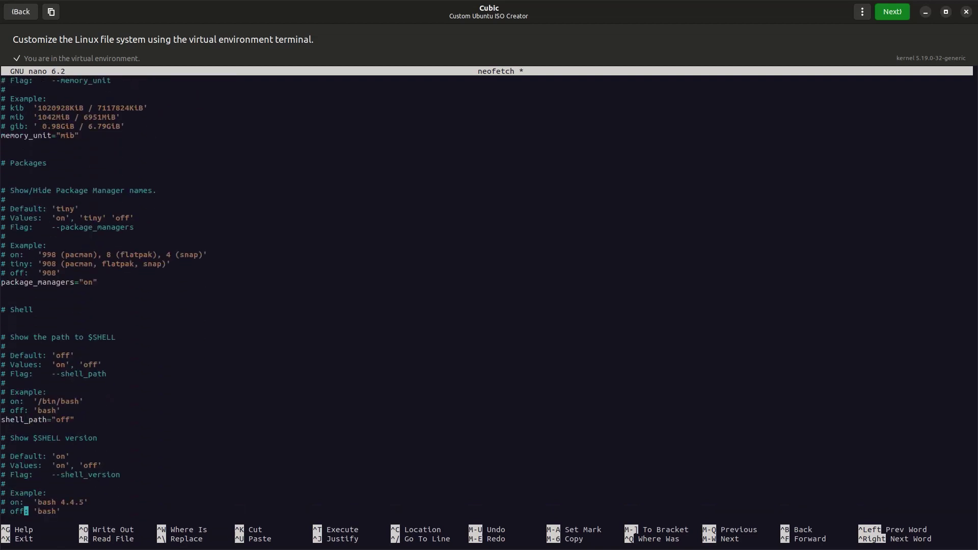
{"action": "key", "text": "Down"}
{"action": "key", "text": "Down"}
{"action": "key", "text": "Down"}
{"action": "key", "text": "Down"}
{"action": "key", "text": "Down"}
{"action": "key", "text": "Down"}
{"action": "key", "text": "Down"}
{"action": "key", "text": "Down"}
{"action": "key", "text": "Down"}
{"action": "key", "text": "Down"}
{"action": "key", "text": "Down"}
{"action": "key", "text": "Down"}
{"action": "key", "text": "Down"}
{"action": "key", "text": "Down"}
{"action": "key", "text": "Down"}
{"action": "key", "text": "Down"}
{"action": "key", "text": "Down"}
{"action": "key", "text": "Down"}
{"action": "key", "text": "Down"}
{"action": "key", "text": "Down"}
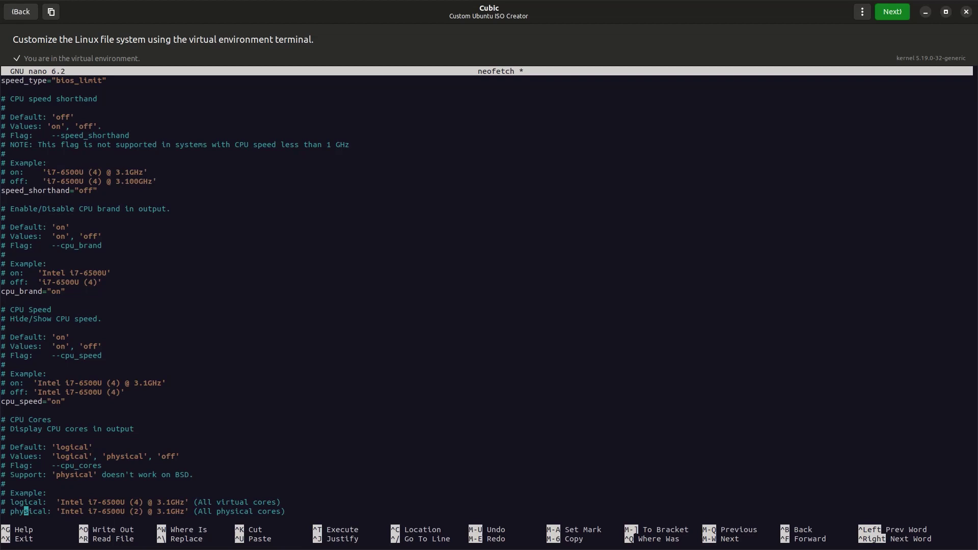
{"action": "key", "text": "Down"}
{"action": "key", "text": "Down"}
{"action": "key", "text": "Down"}
{"action": "key", "text": "Down"}
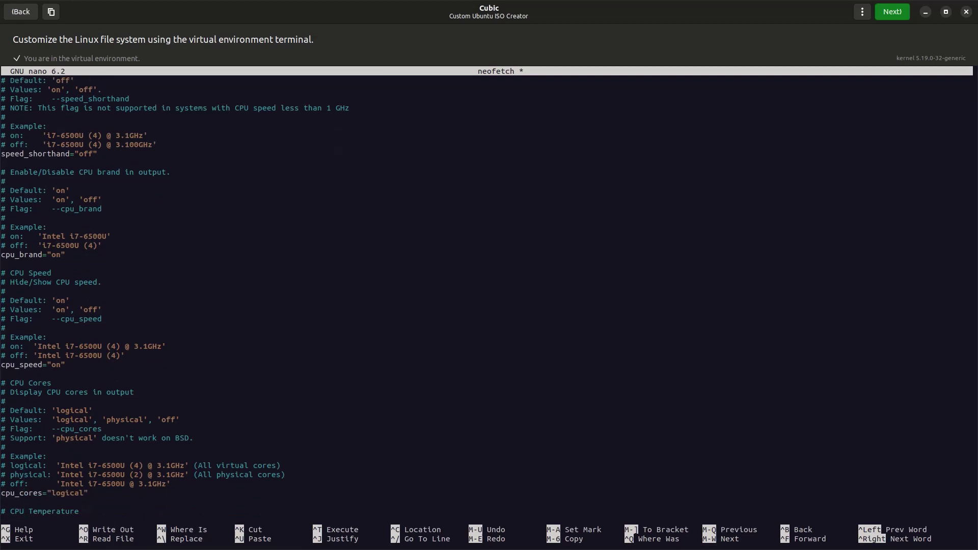
Review the CPU speed type, speed shorthand, CPU brand and shell version options further up in the neofetch file
{"action": "key", "text": "Up"}
{"action": "key", "text": "Up"}
{"action": "key", "text": "Up"}
{"action": "key", "text": "Up"}
{"action": "key", "text": "Up"}
{"action": "key", "text": "Up"}
{"action": "key", "text": "Up"}
{"action": "key", "text": "Up"}
{"action": "key", "text": "Up"}
{"action": "key", "text": "Up"}
{"action": "key", "text": "Up"}
{"action": "key", "text": "Up"}
{"action": "key", "text": "Up"}
{"action": "key", "text": "Up"}
{"action": "key", "text": "Up"}
{"action": "key", "text": "Up"}
{"action": "key", "text": "Up"}
{"action": "key", "text": "Up"}
{"action": "key", "text": "Up"}
{"action": "key", "text": "Up"}
{"action": "key", "text": "Up"}
{"action": "key", "text": "Up"}
{"action": "key", "text": "Up"}
{"action": "key", "text": "Up"}
{"action": "key", "text": "Up"}
{"action": "key", "text": "Up"}
{"action": "key", "text": "Up"}
{"action": "key", "text": "Up"}
{"action": "key", "text": "Up"}
{"action": "key", "text": "Up"}
{"action": "key", "text": "Up"}
{"action": "key", "text": "Up"}
{"action": "key", "text": "Up"}
{"action": "key", "text": "Up"}
{"action": "key", "text": "Up"}
{"action": "key", "text": "Up"}
{"action": "key", "text": "Up"}
{"action": "key", "text": "Up"}
{"action": "key", "text": "Up"}
{"action": "key", "text": "Up"}
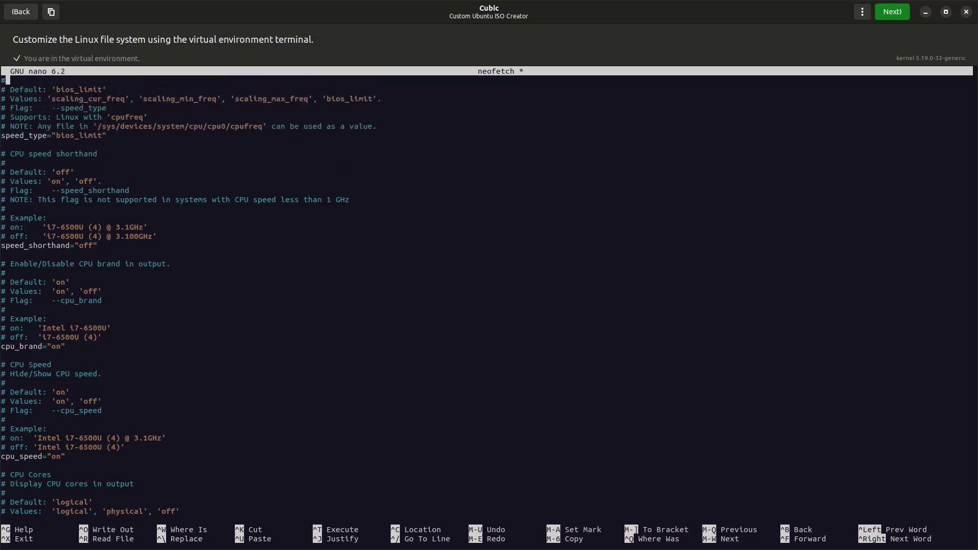
{"action": "key", "text": "Down"}
{"action": "key", "text": "Down"}
{"action": "key", "text": "Down"}
{"action": "key", "text": "Down"}
{"action": "key", "text": "Down"}
{"action": "key", "text": "Down"}
{"action": "key", "text": "Down"}
{"action": "key", "text": "Down"}
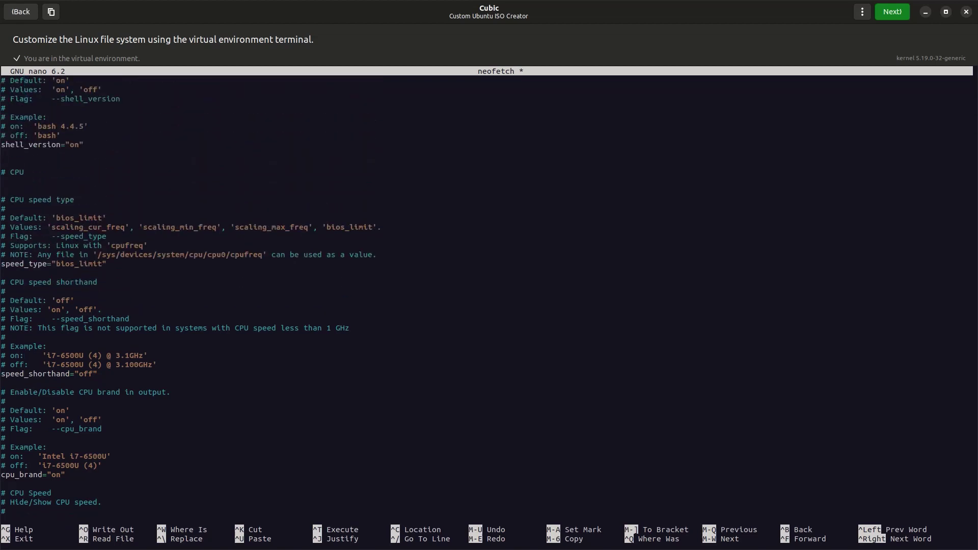
Save the changes to the neofetch file under the same name and close the nano editor
{"action": "key", "text": "ctrl+x"}
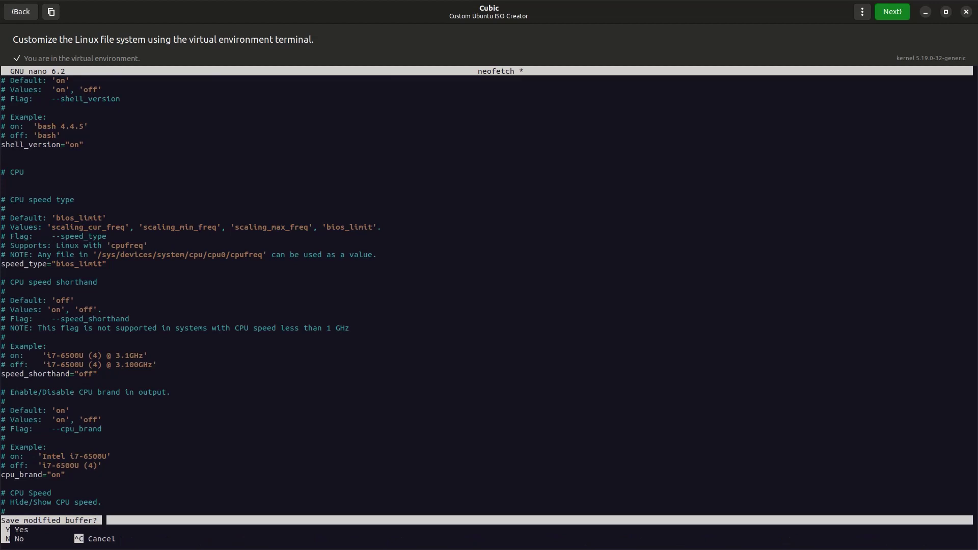
{"action": "key", "text": "y"}
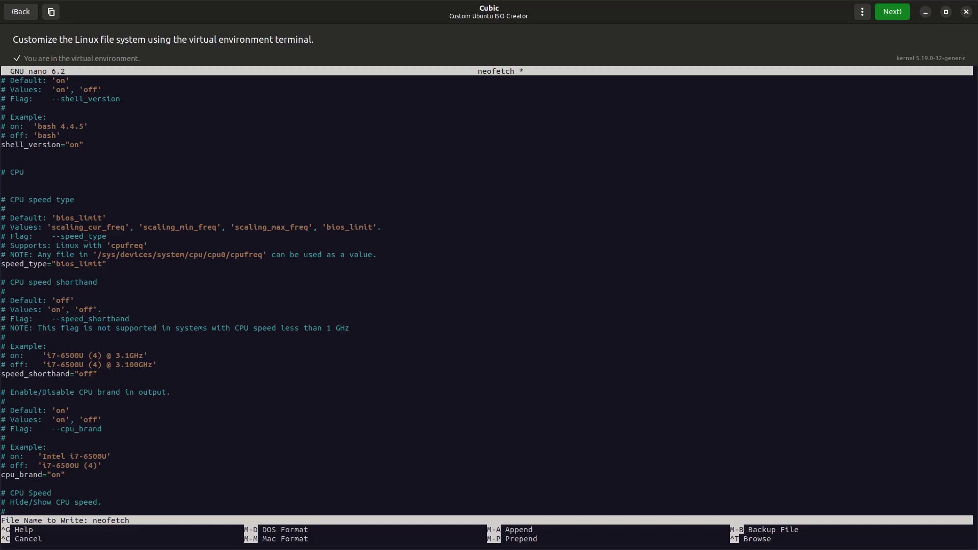
{"action": "key", "text": "Return"}
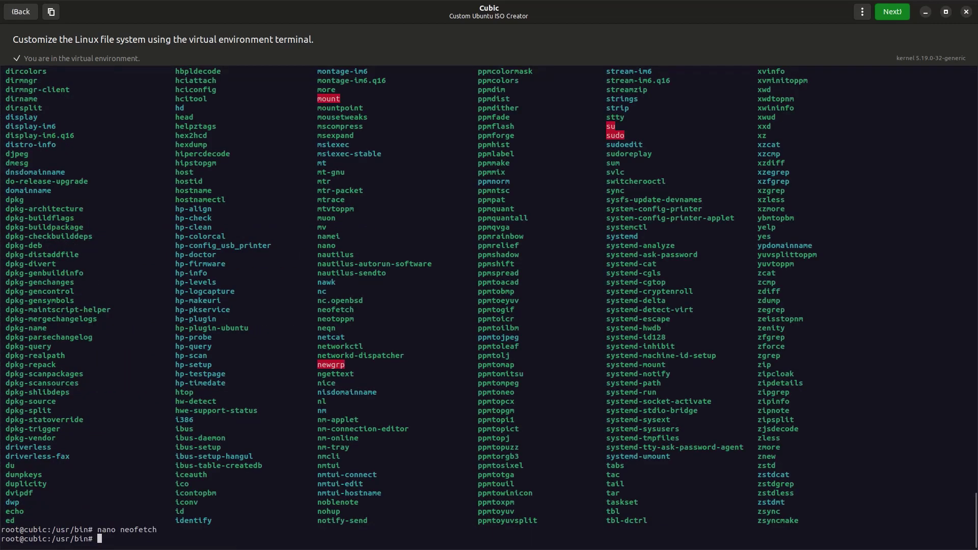
Run neofetch and examine which system details its output lists
{"action": "type", "text": "neofetch"}
{"action": "key", "text": "Return"}
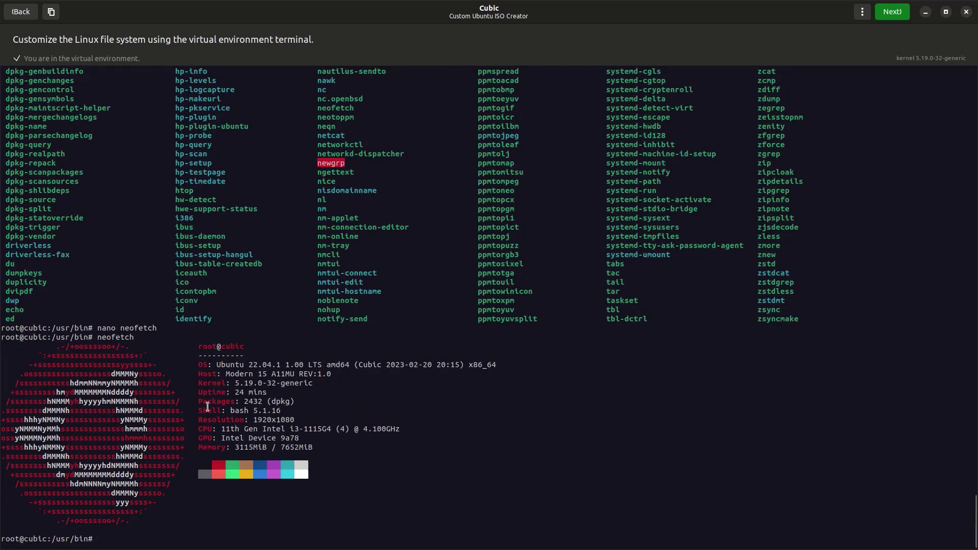
{"action": "left_click_drag", "start_coordinate": [230, 424], "coordinate": [200, 402]}
{"action": "left_click_drag", "start_coordinate": [223, 351], "coordinate": [232, 545]}
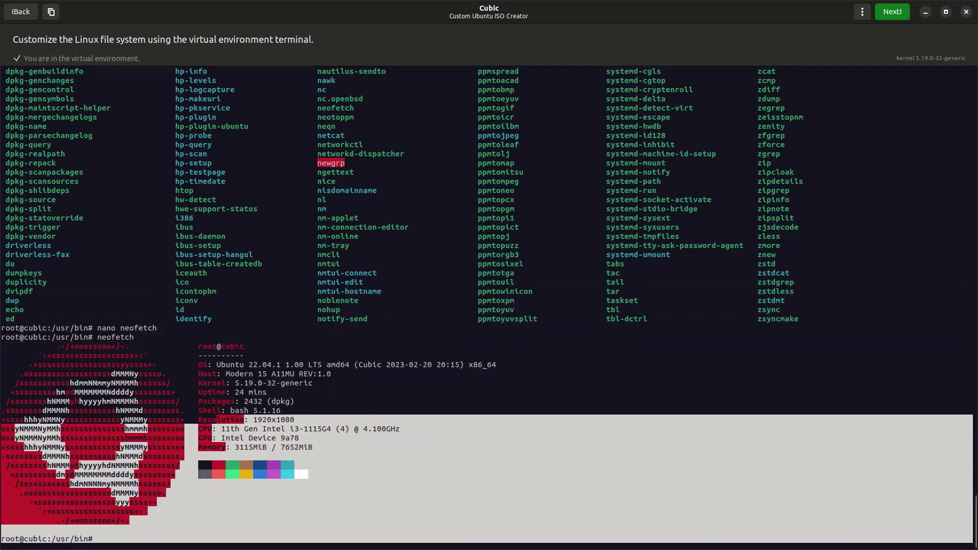
{"action": "left_click_drag", "start_coordinate": [211, 471], "coordinate": [245, 420]}
{"action": "left_click", "coordinate": [245, 420]}
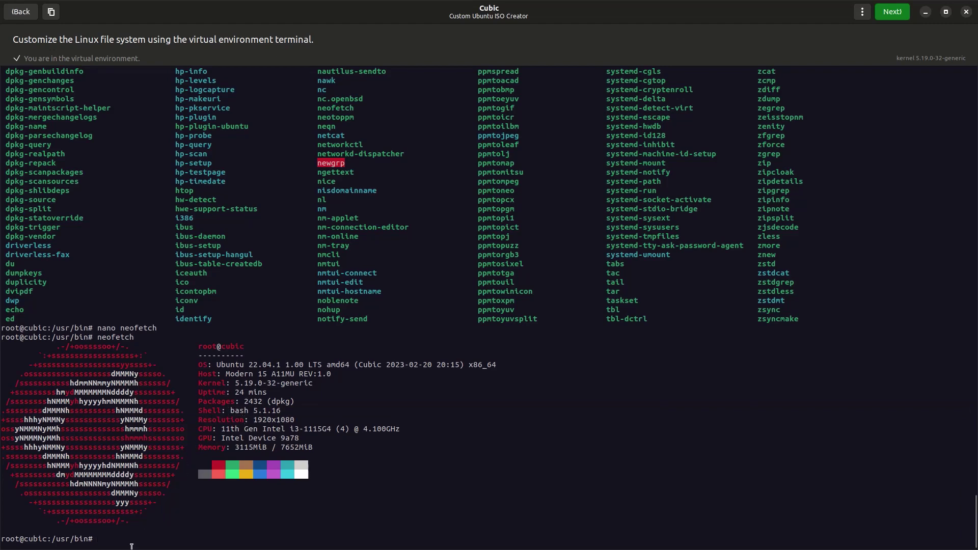
{"action": "left_click_drag", "start_coordinate": [132, 546], "coordinate": [90, 319]}
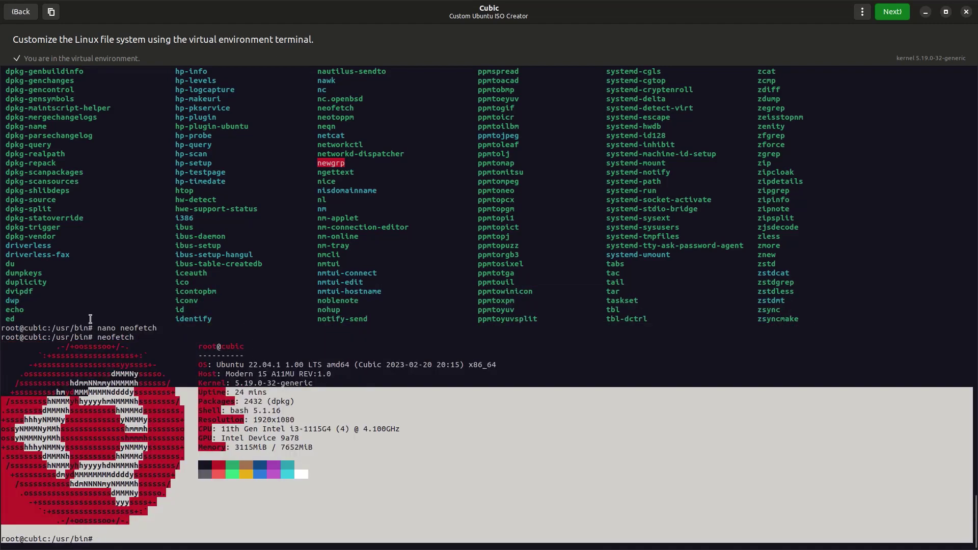
{"action": "left_click", "coordinate": [90, 319]}
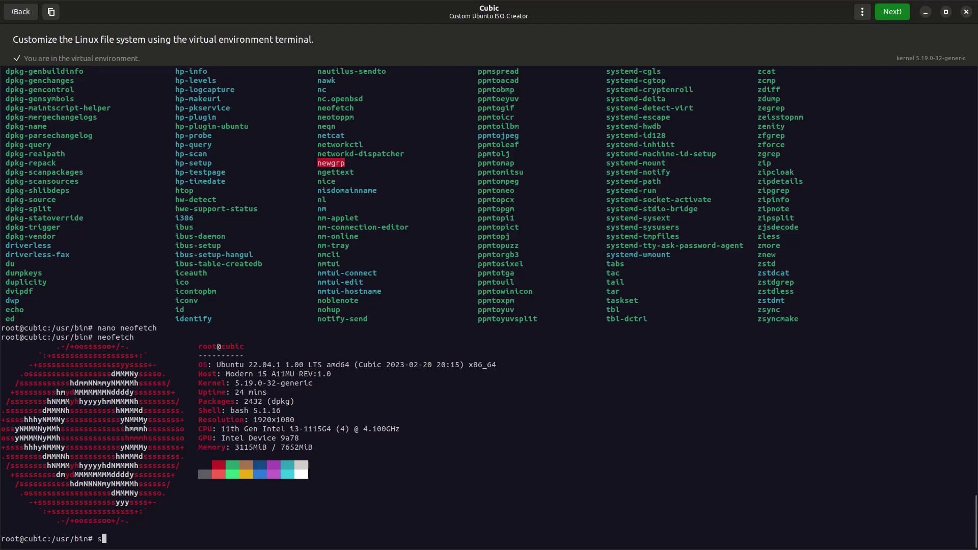
Install the snap package with the command sudo apt install snap
{"action": "type", "text": "sudo apt install snap"}
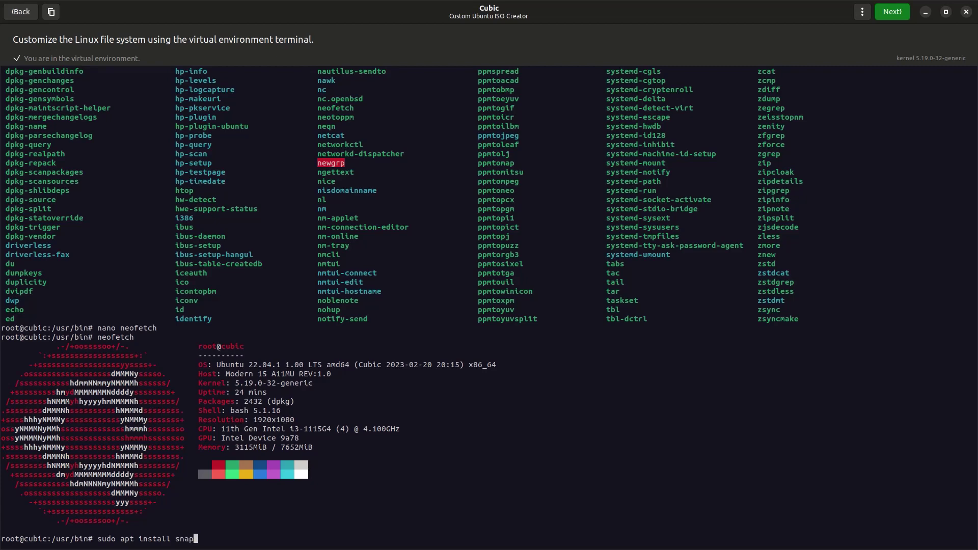
{"action": "key", "text": "Return"}
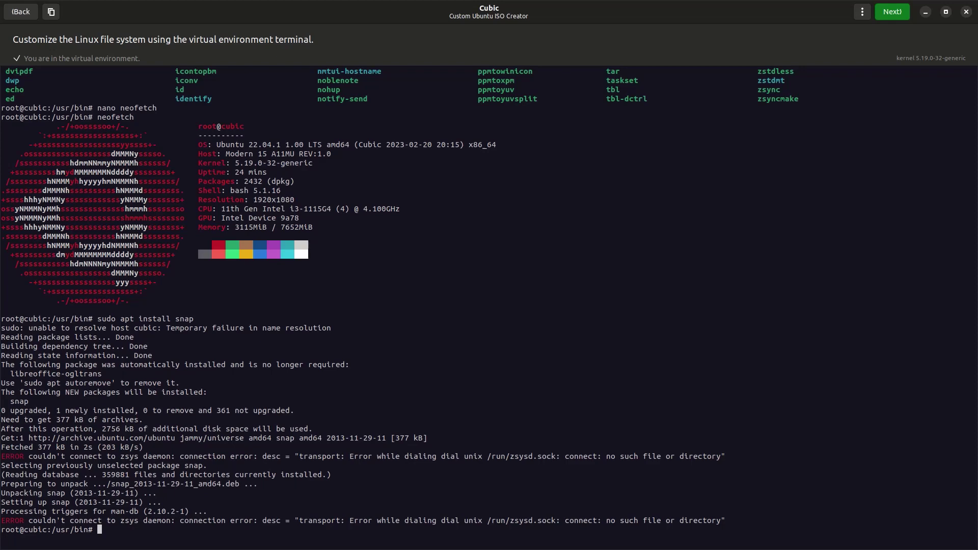
Check whether Python is available by trying the python command and starting the python3 interpreter
{"action": "type", "text": "python"}
{"action": "key", "text": "Return"}
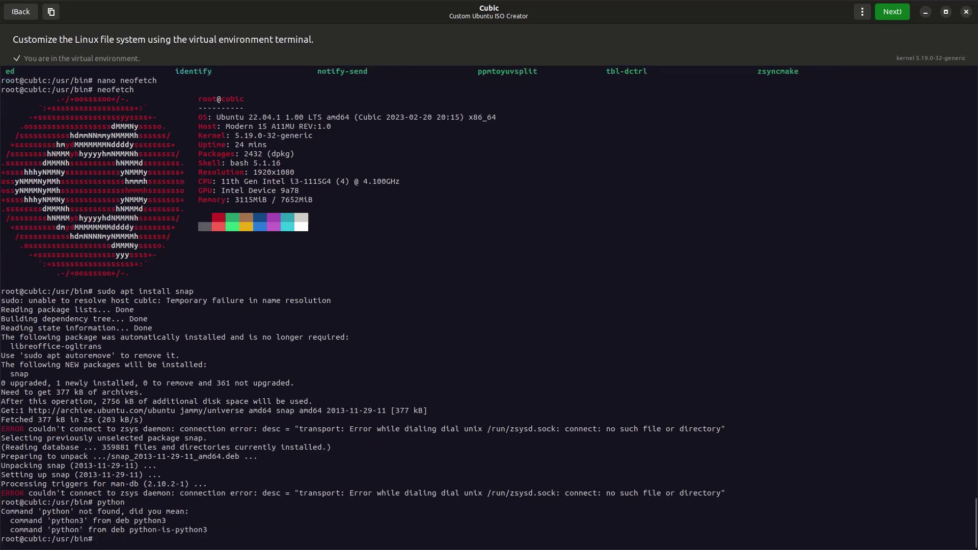
{"action": "type", "text": "python3"}
{"action": "key", "text": "Return"}
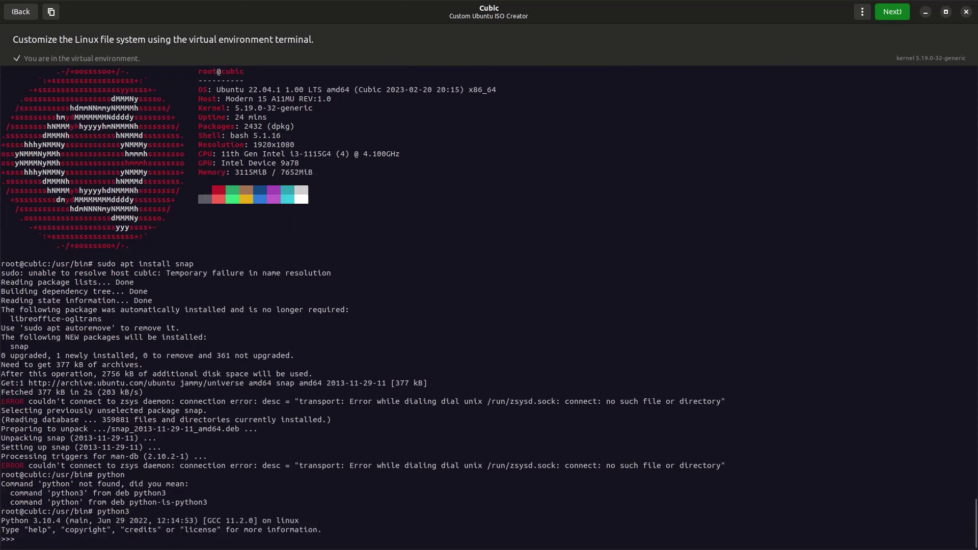
Test the Python interpreter by running print("hello world") and leave it with exit()
{"action": "type", "text": "hello worl"}
{"action": "key", "text": "BackSpace"}
{"action": "key", "text": "BackSpace"}
{"action": "key", "text": "BackSpace"}
{"action": "key", "text": "BackSpace"}
{"action": "key", "text": "BackSpace"}
{"action": "key", "text": "BackSpace"}
{"action": "key", "text": "BackSpace"}
{"action": "key", "text": "BackSpace"}
{"action": "key", "text": "BackSpace"}
{"action": "key", "text": "BackSpace"}
{"action": "type", "text": "print(\"hello wor"}
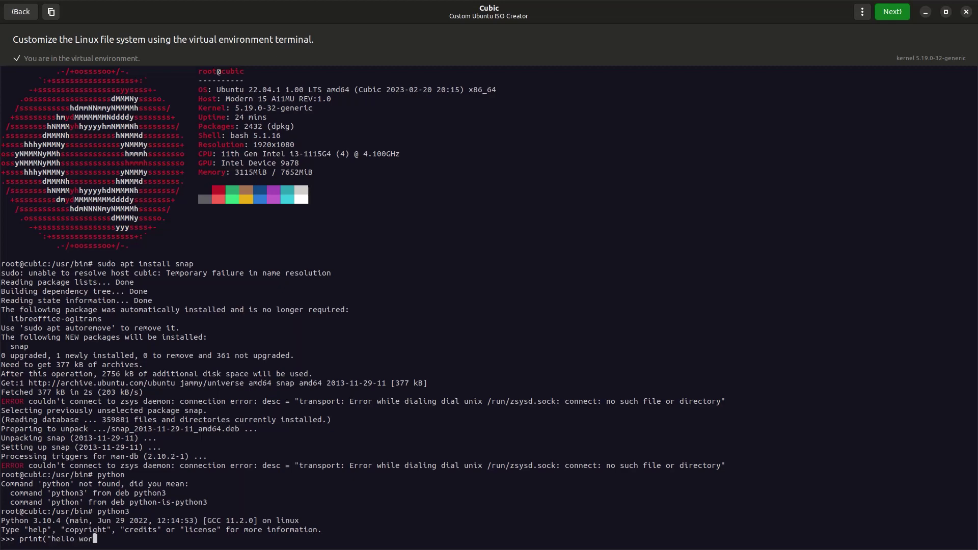
{"action": "type", "text": "ld\")"}
{"action": "key", "text": "Return"}
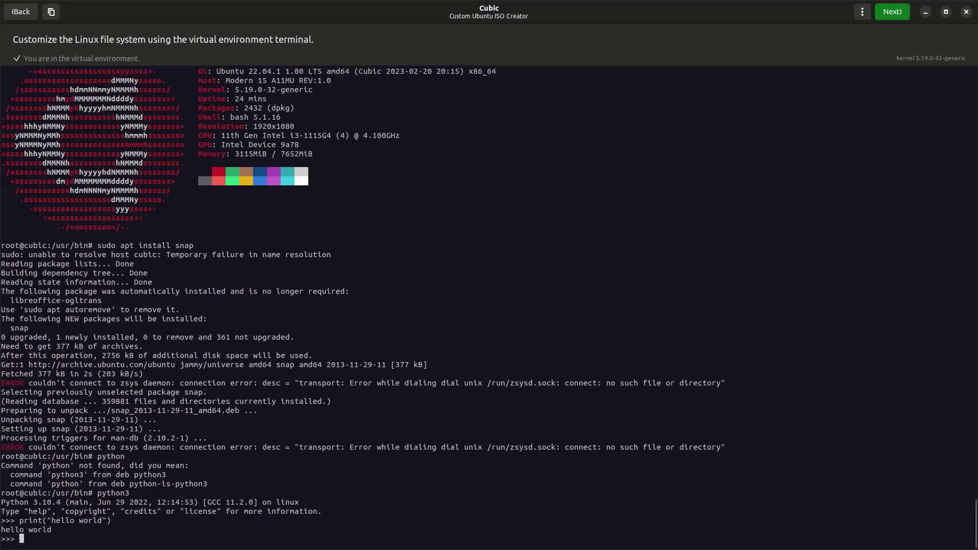
{"action": "type", "text": "exit()"}
{"action": "key", "text": "Return"}
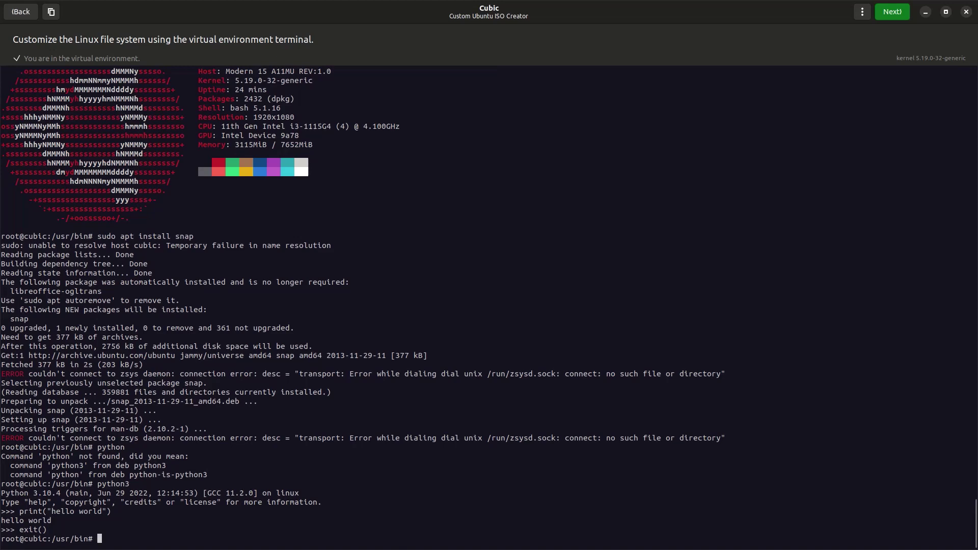
Change from /usr/bin up two directory levels to the root directory
{"action": "type", "text": "cd .."}
{"action": "key", "text": "Return"}
{"action": "type", "text": "\\"}
{"action": "key", "text": "BackSpace"}
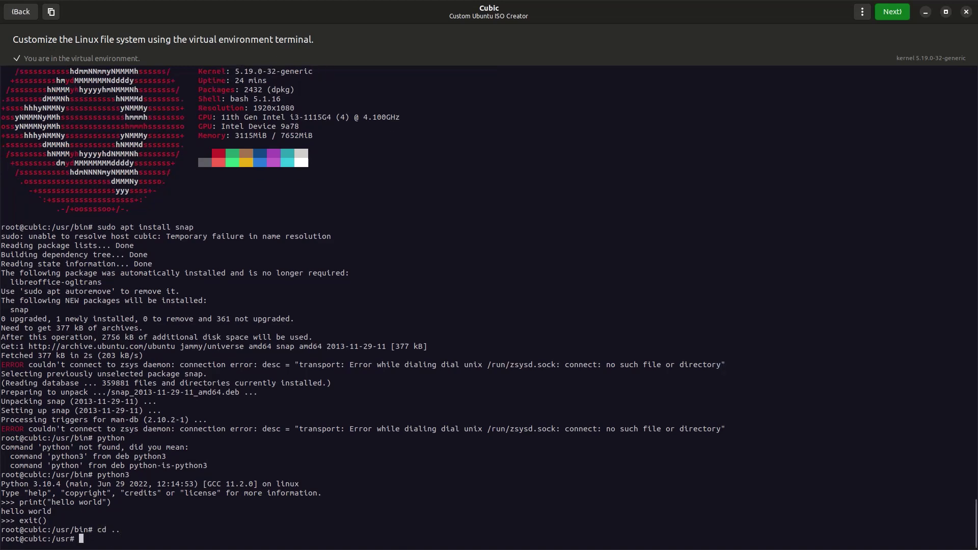
{"action": "type", "text": "cd .."}
{"action": "key", "text": "Return"}
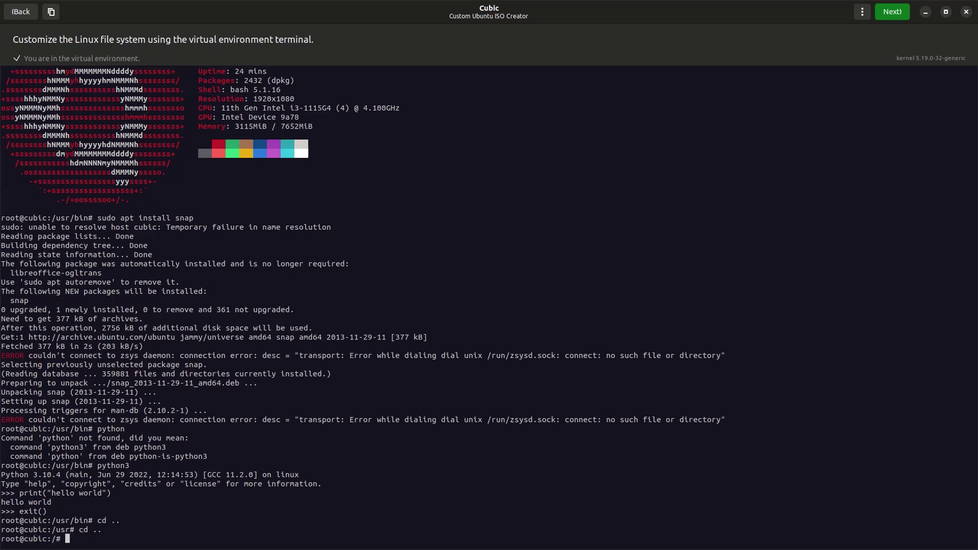
Try to install the sosumi snap with sudo snap install sosumi and read the command's output
{"action": "type", "text": "sudo snap install sosumi"}
{"action": "key", "text": "Return"}
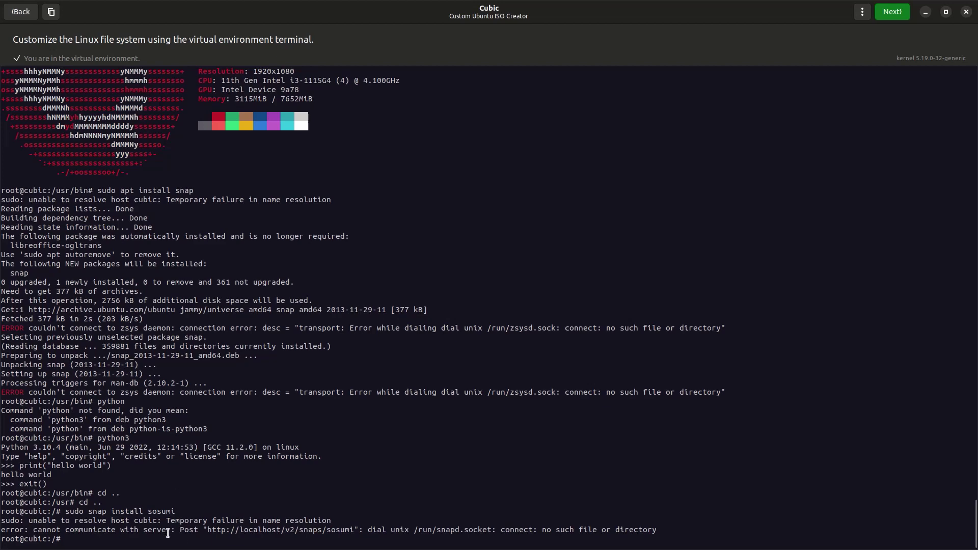
{"action": "left_click_drag", "start_coordinate": [193, 530], "coordinate": [447, 532]}
{"action": "left_click", "coordinate": [446, 533]}
{"action": "left_click_drag", "start_coordinate": [67, 512], "coordinate": [131, 529]}
{"action": "left_click", "coordinate": [121, 530]}
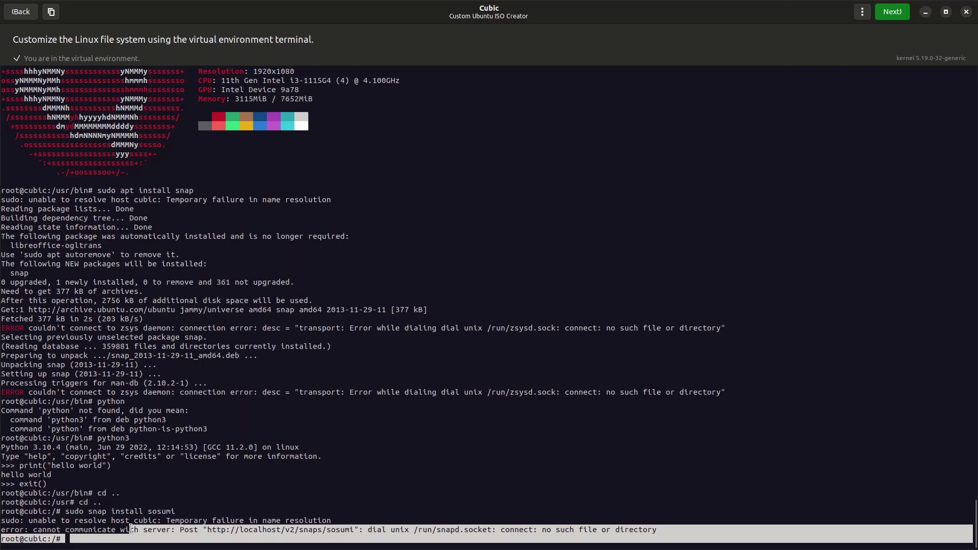
{"action": "left_click", "coordinate": [131, 529]}
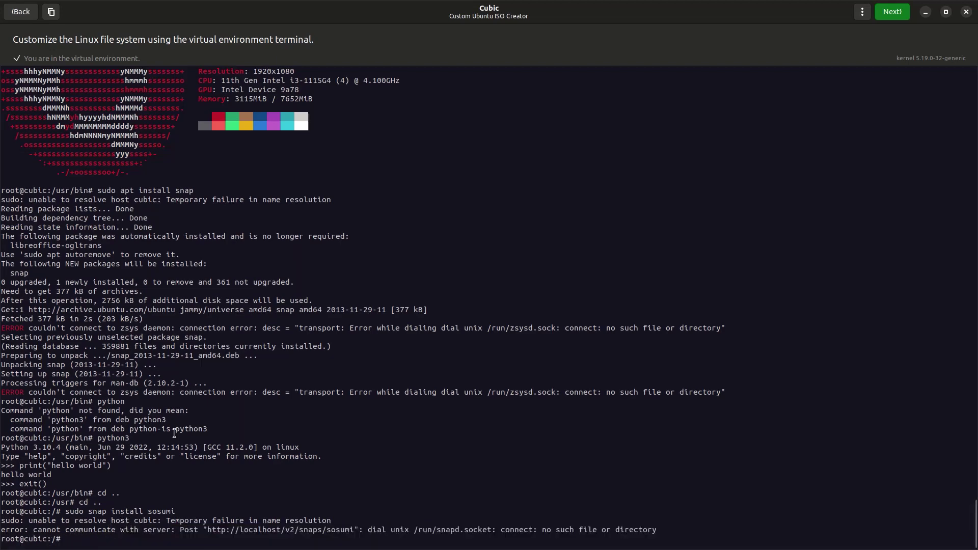
{"action": "left_click_drag", "start_coordinate": [156, 502], "coordinate": [125, 484]}
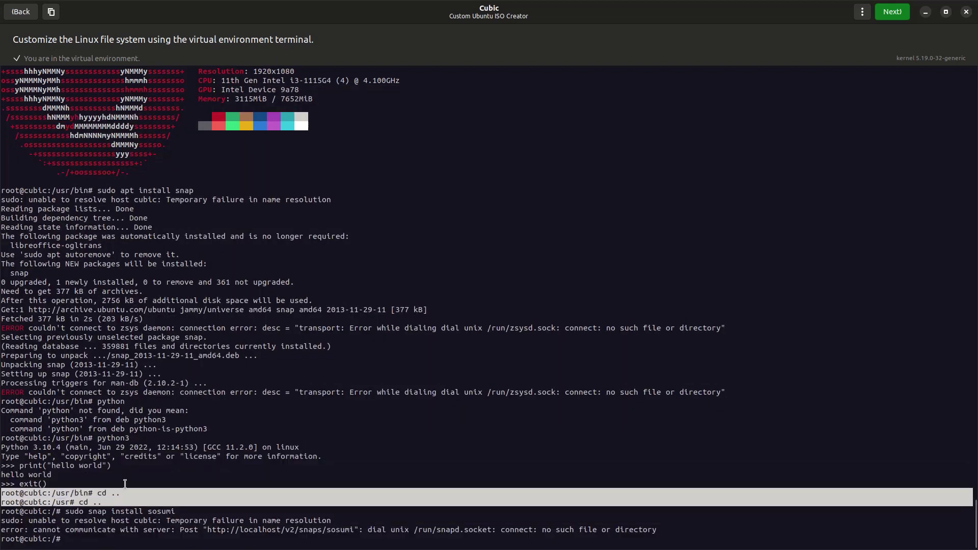
{"action": "left_click", "coordinate": [125, 484]}
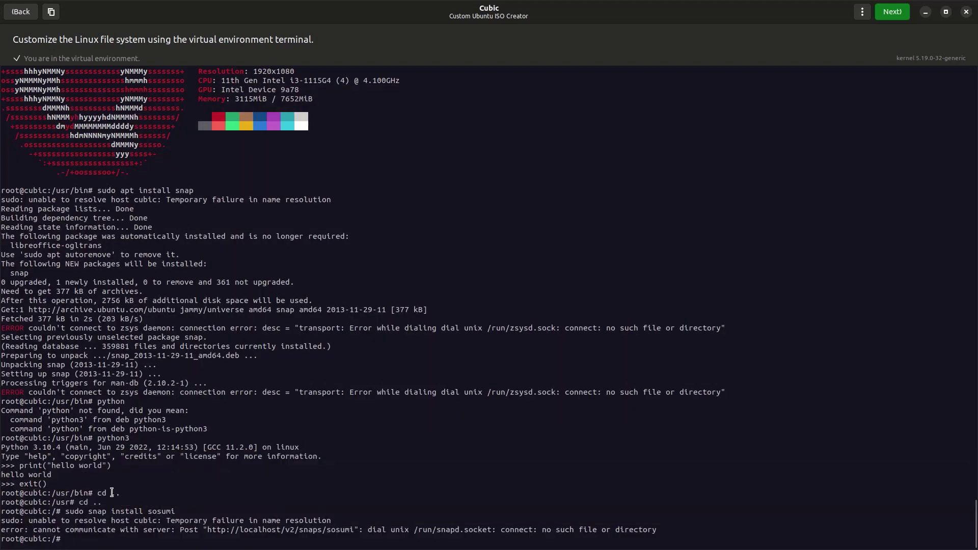